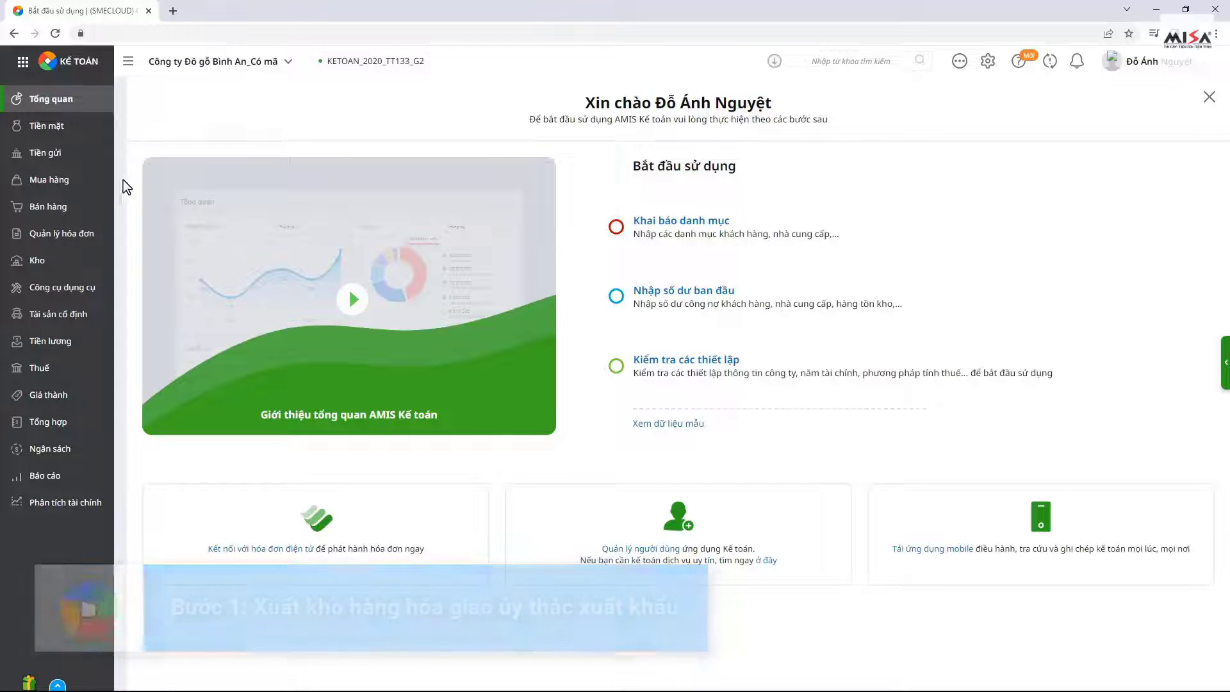
- Create a new warehouse transfer voucher of type "Xuất kho kiêm vận chuyển nội bộ"
left_click(91, 264)
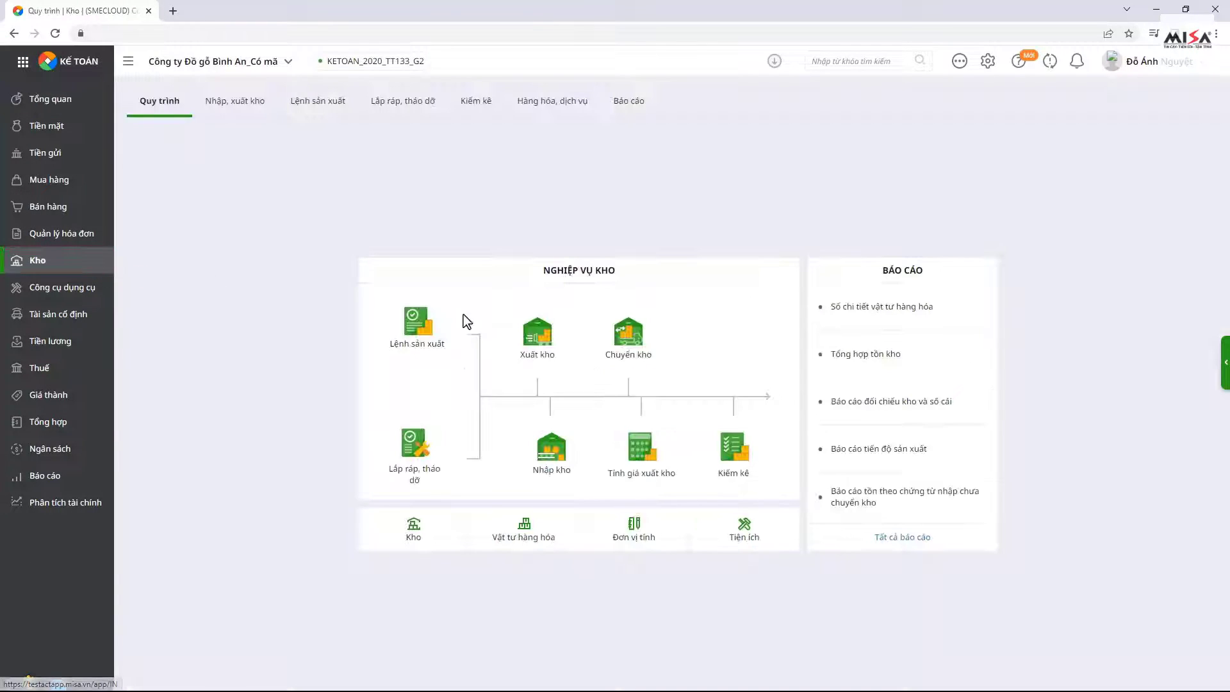
left_click(631, 349)
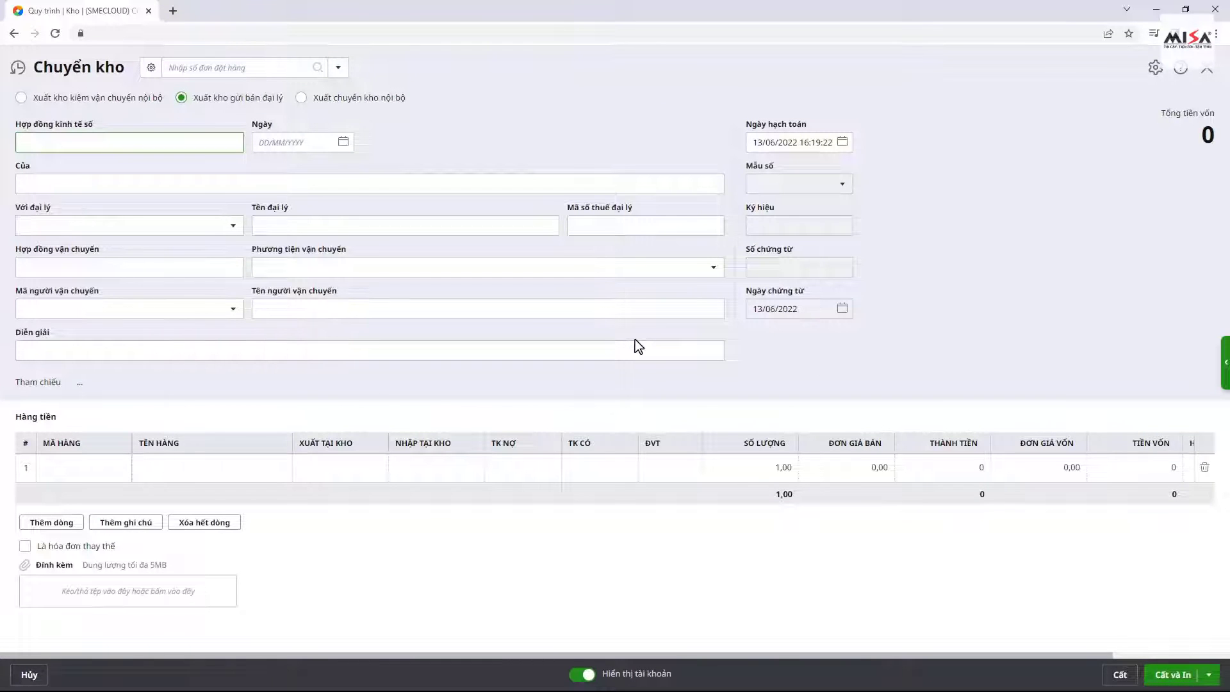
left_click(21, 98)
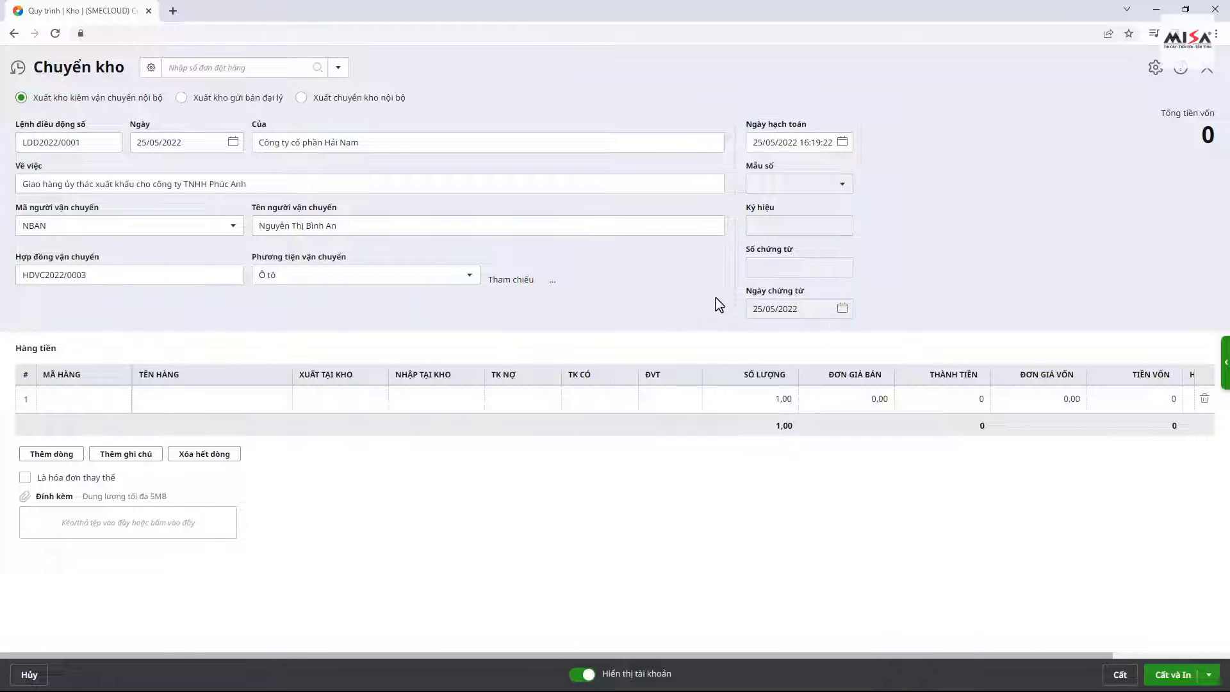
- Enter item AO_SOMI on the first goods line, with KHH as the issuing warehouse and KDL as the receiving warehouse
left_click(81, 406)
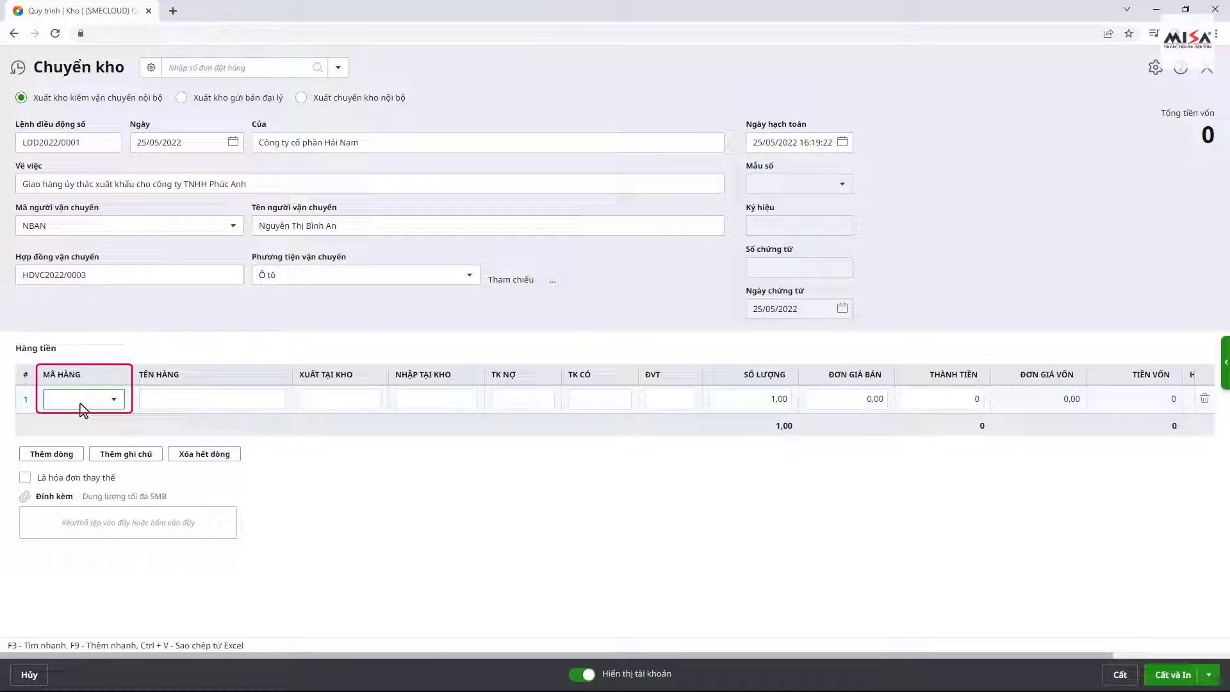
type("ao")
key("Return")
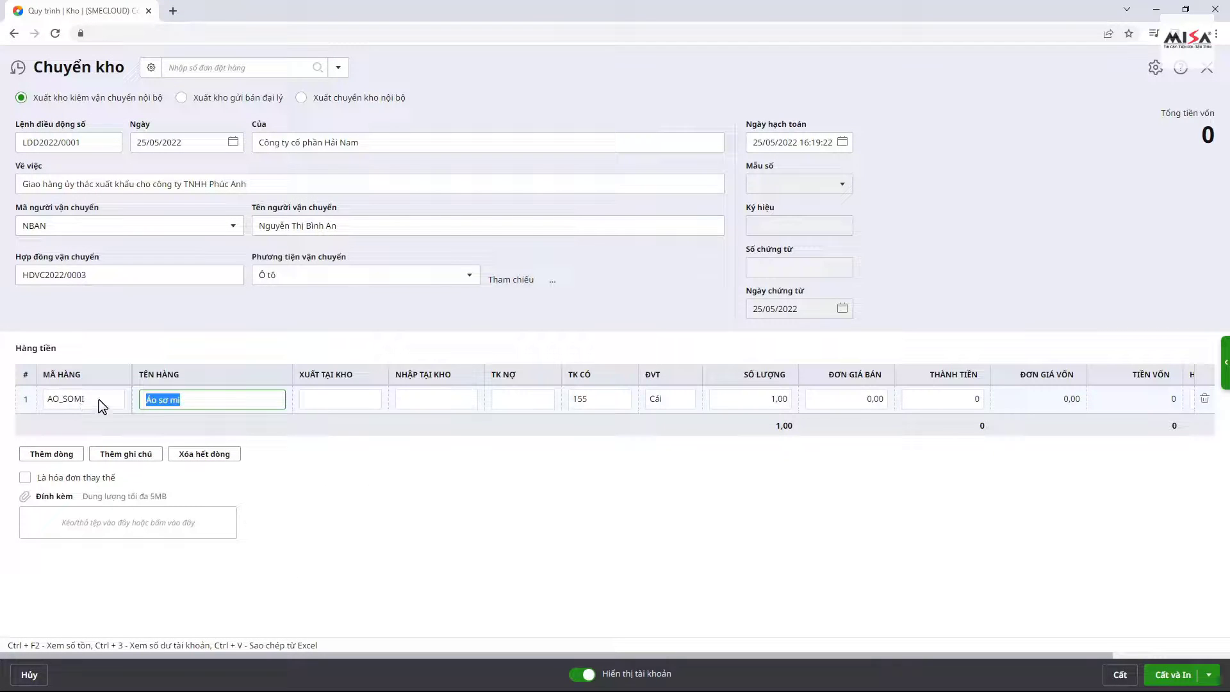
left_click(333, 400)
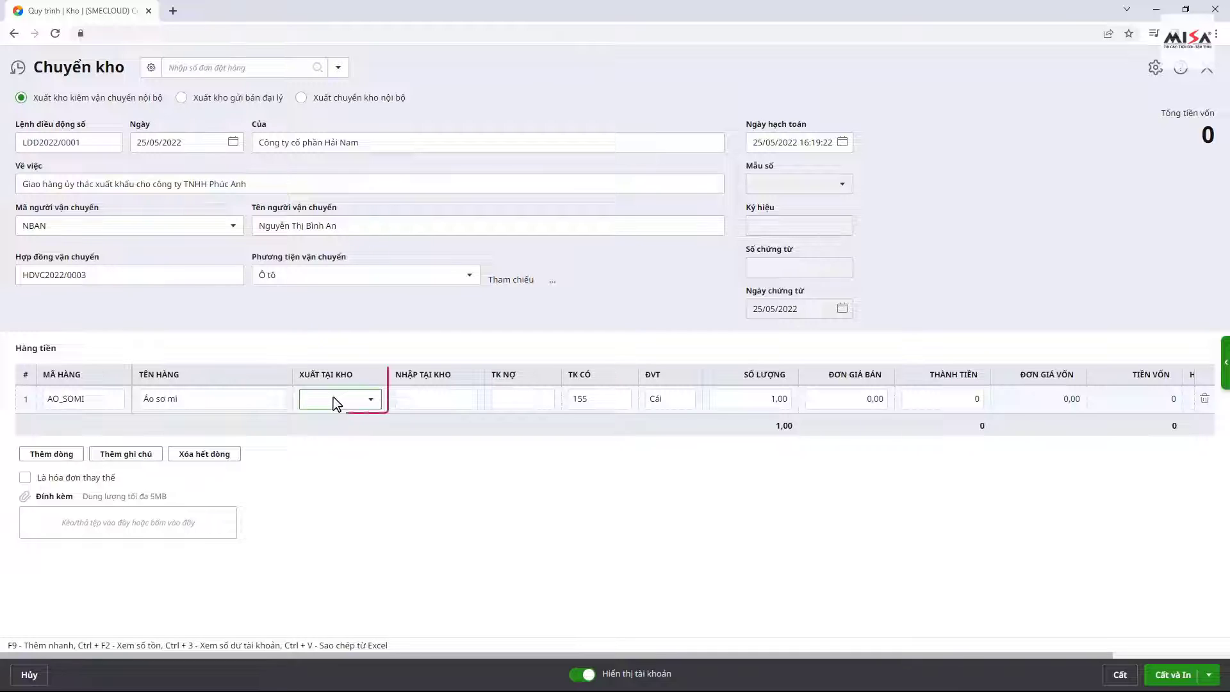
key("Tab")
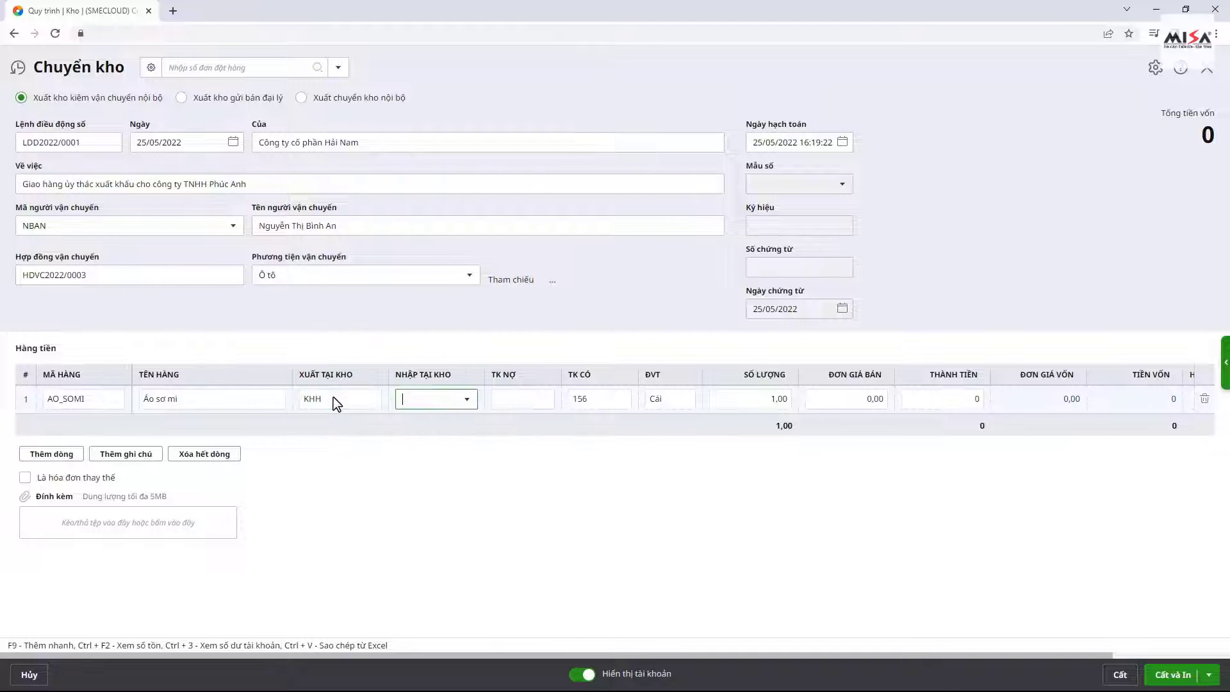
type("KDL")
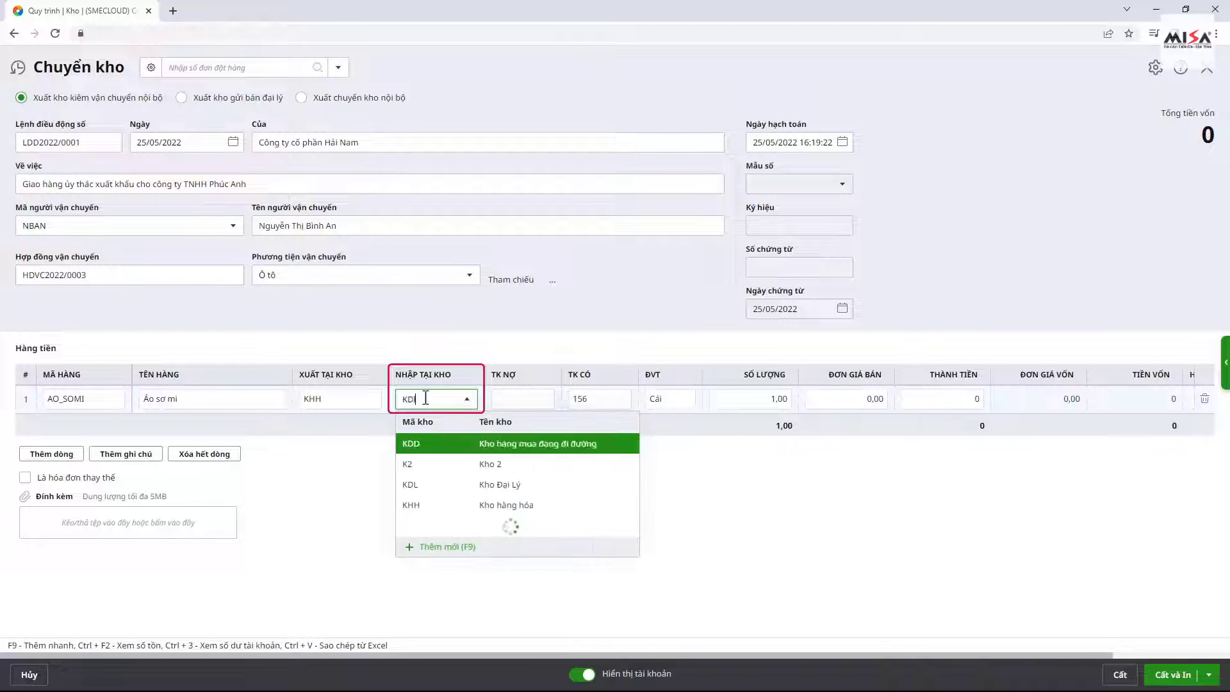
key("Tab")
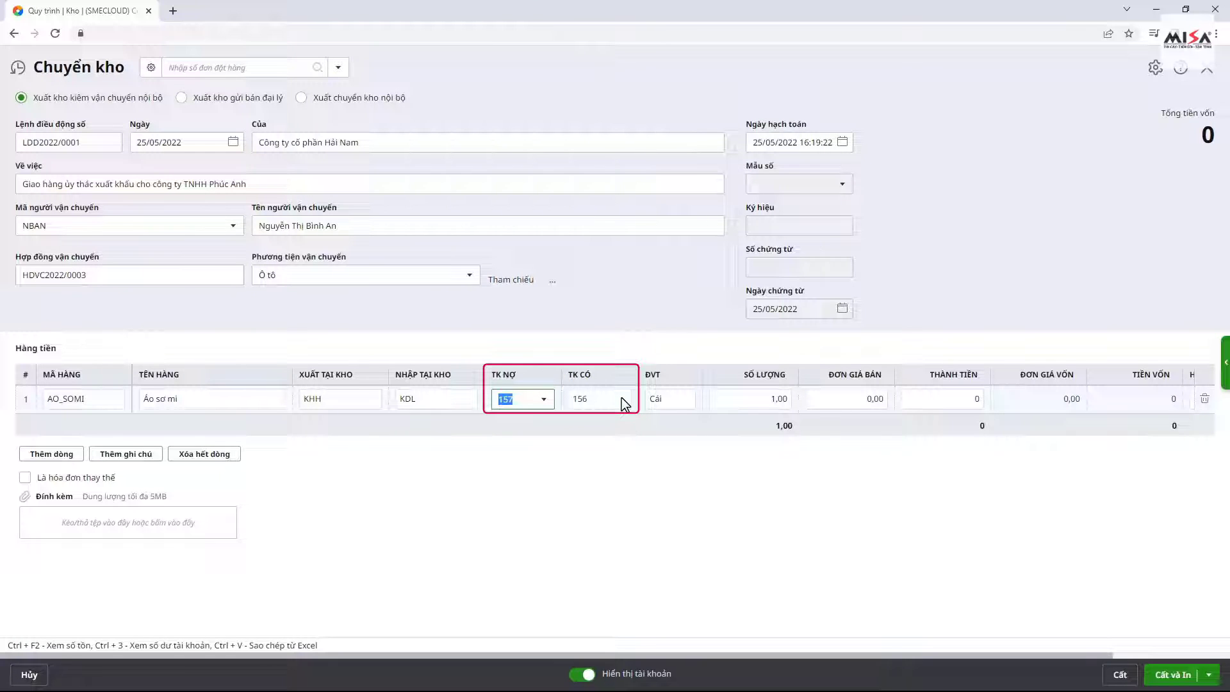
- Set the AO_SOMI line's quantity to 500 and selling price to 19, and save the transfer voucher
left_click(753, 401)
type("5")
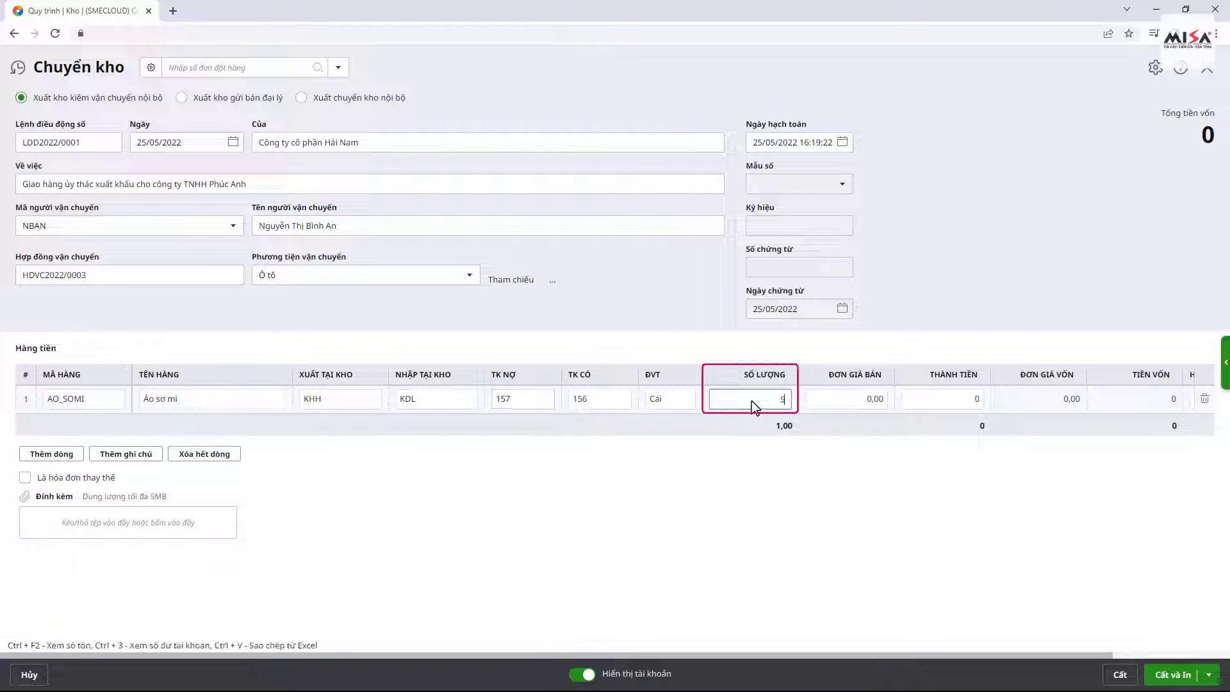
left_click(854, 408)
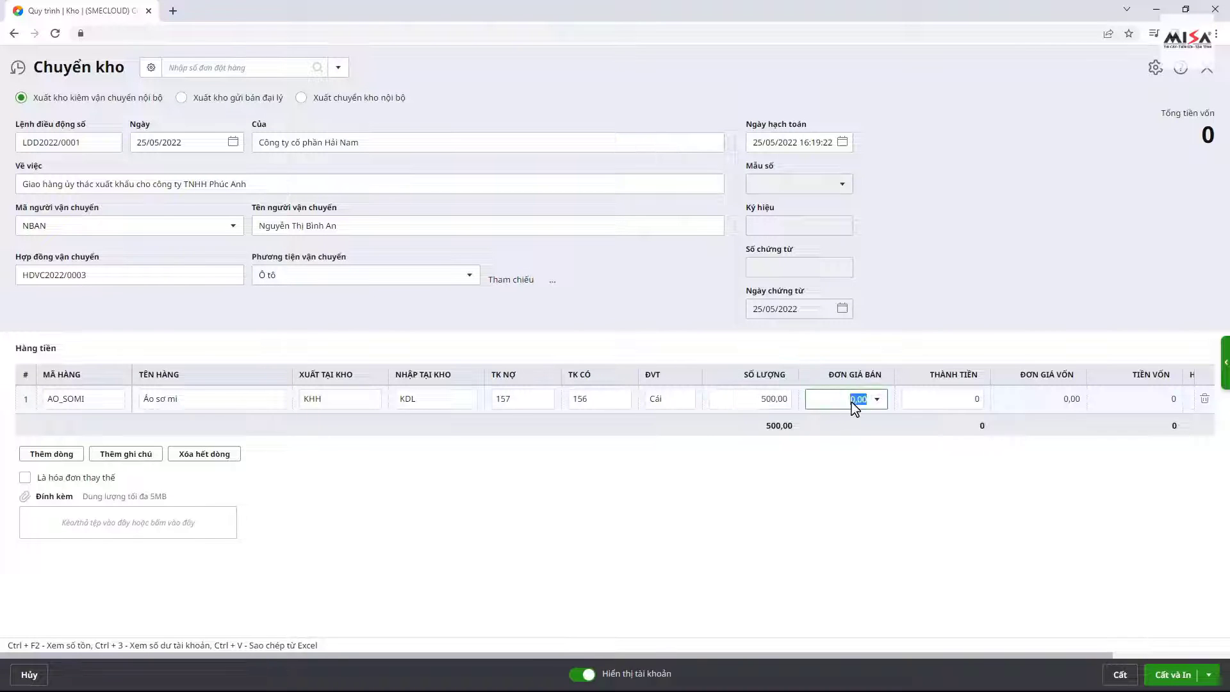
type("19")
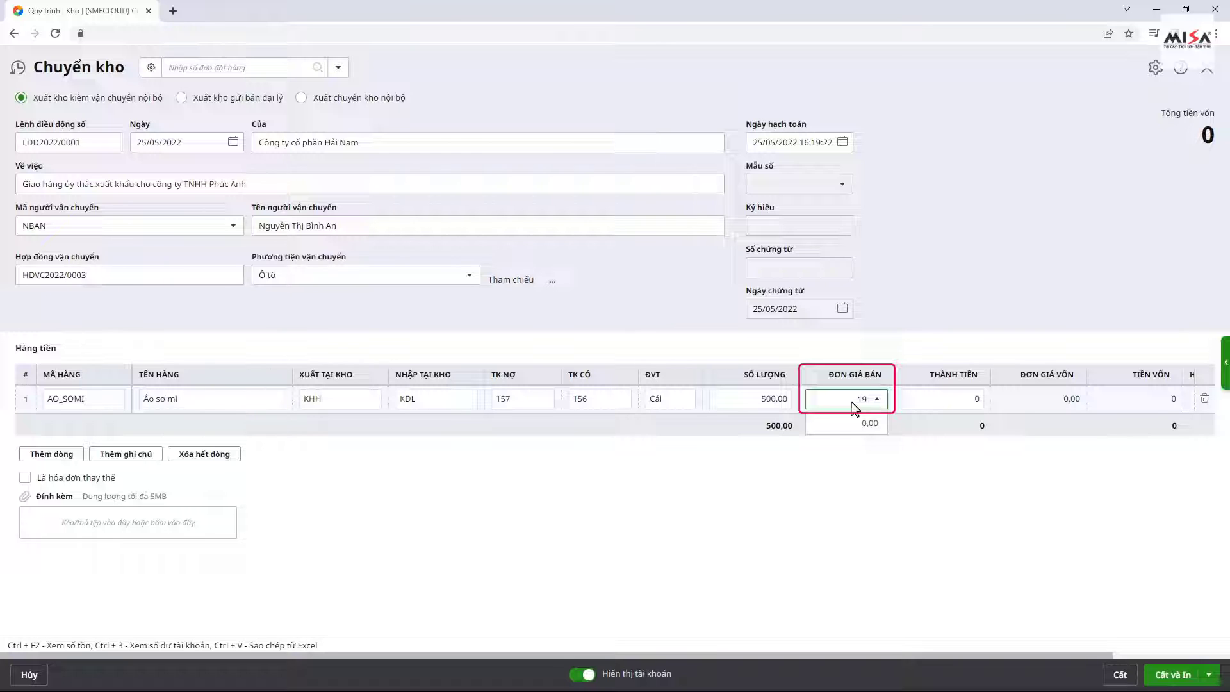
key("Tab")
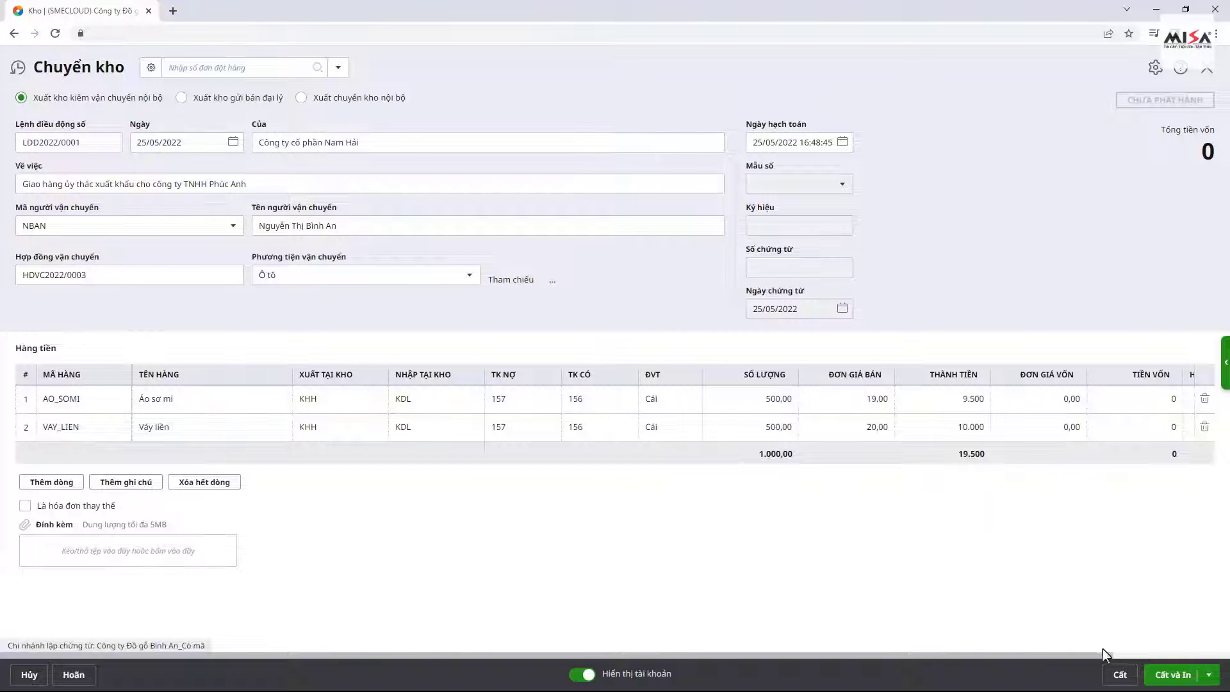
left_click(1120, 676)
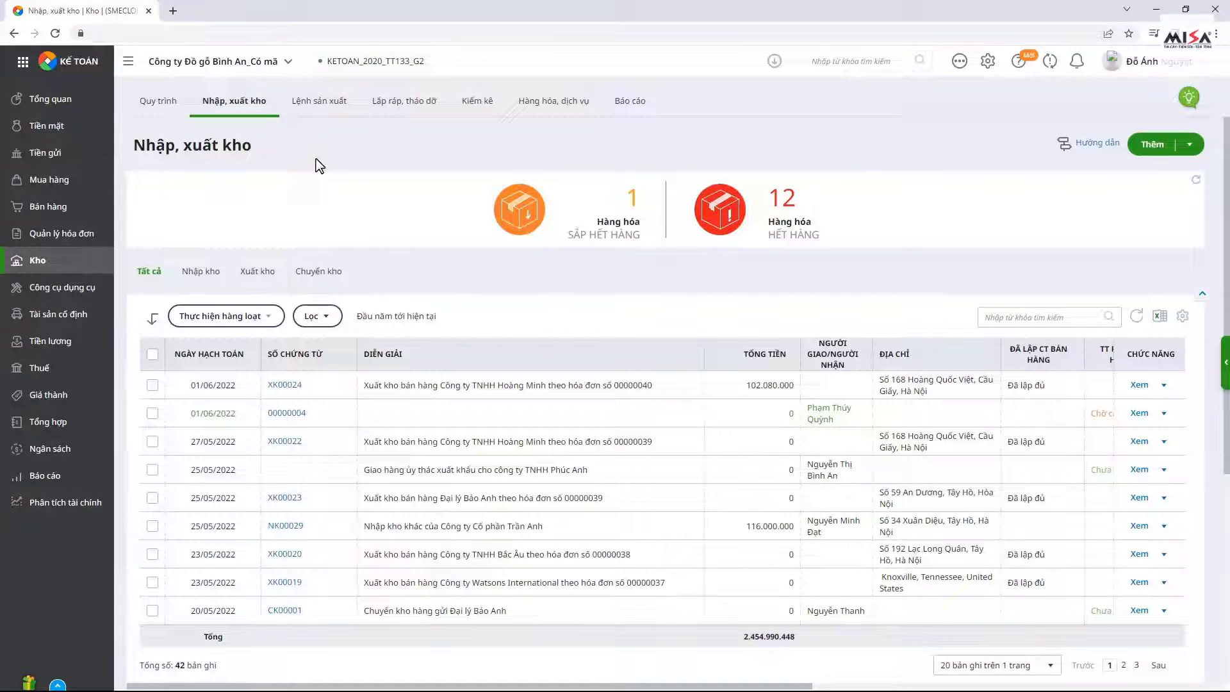
- Switch the working mode to "Thủ kho" for the current branch
left_click(287, 63)
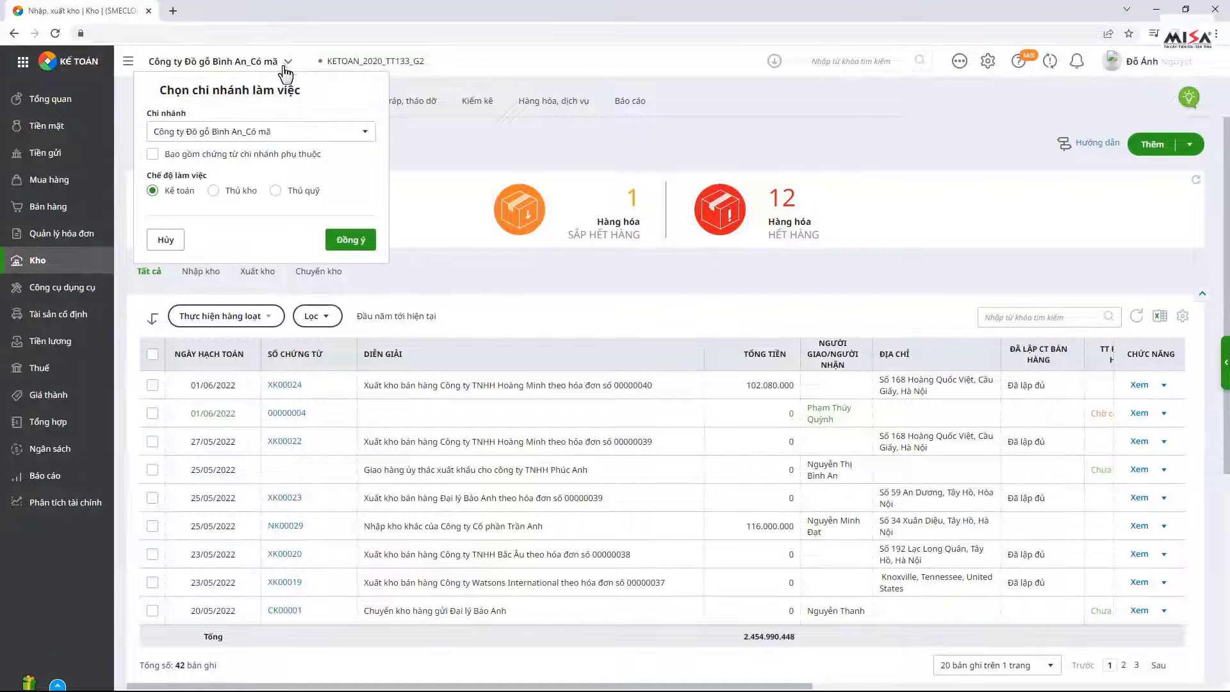
left_click(213, 191)
left_click(347, 241)
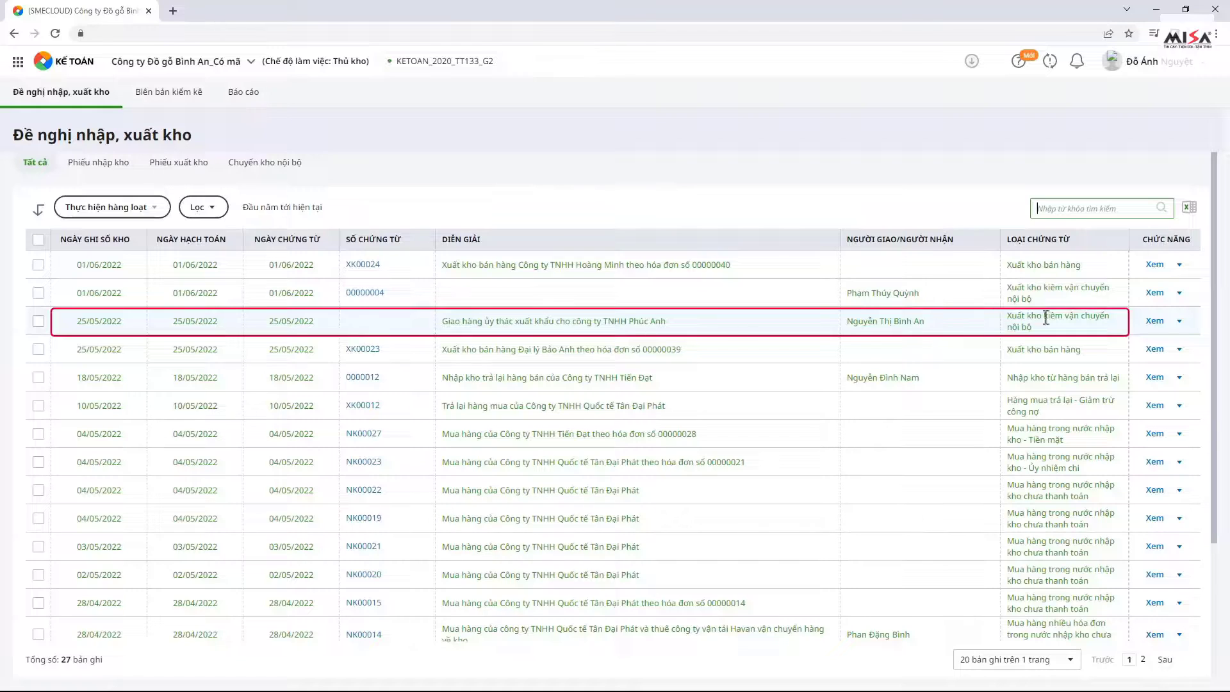
- Post the 25/05/2022 export consignment transfer for công ty TNHH Phúc Anh to the warehouse ledger by its accounting date
left_click(1180, 321)
left_click(1160, 341)
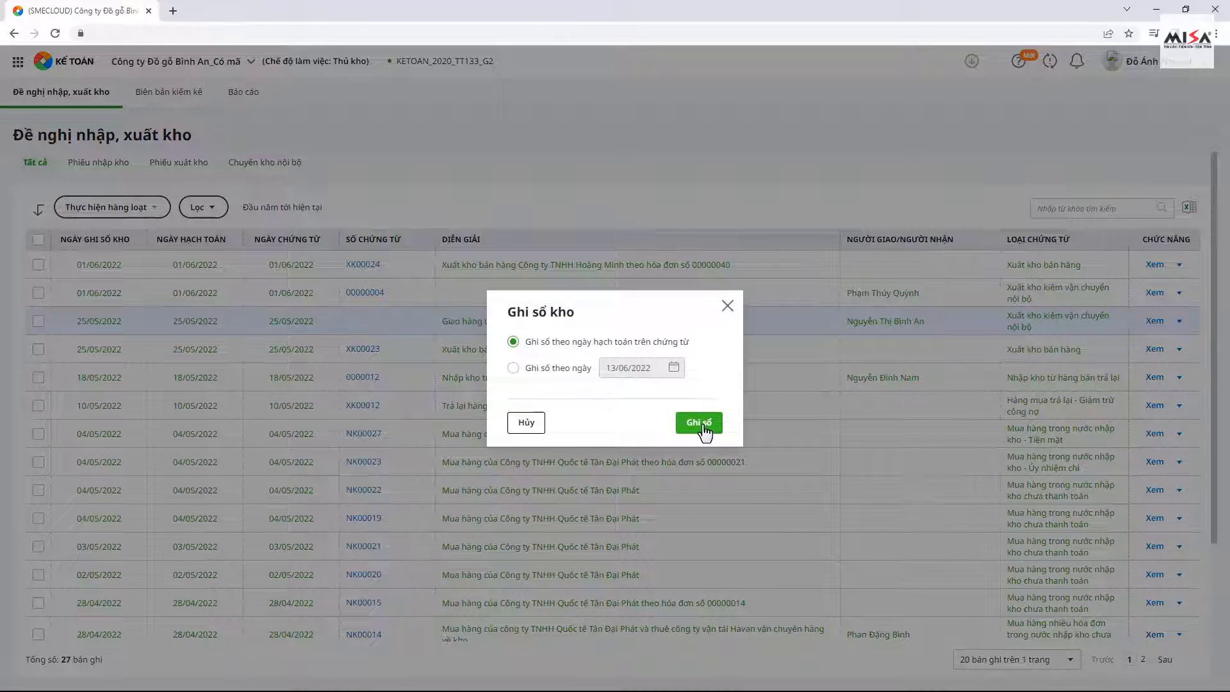
left_click(702, 425)
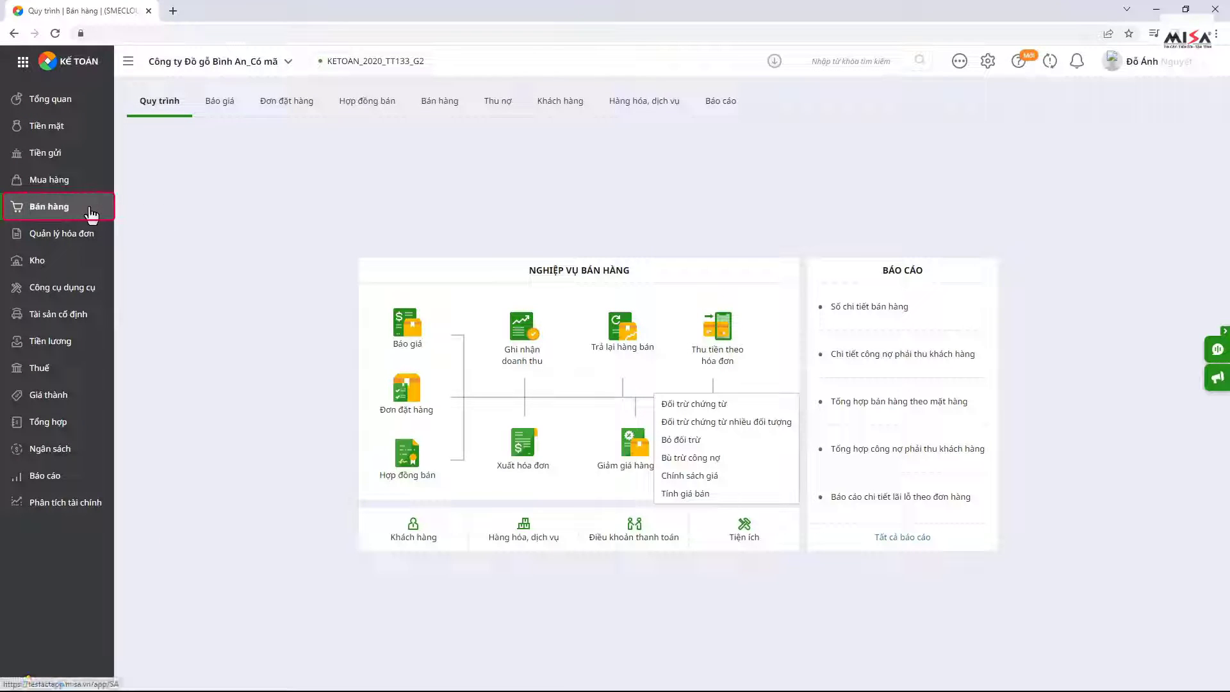
- Create a new goods sales voucher of type "2. Bán hàng xuất khẩu"
left_click(438, 106)
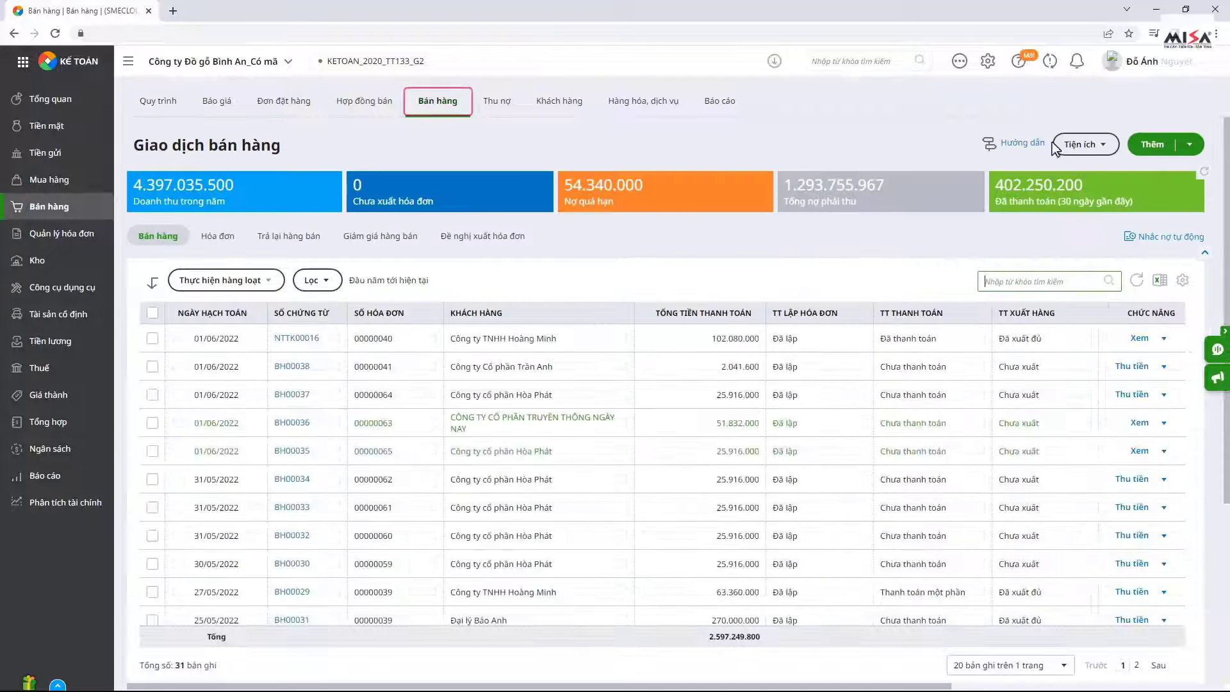
left_click(1189, 145)
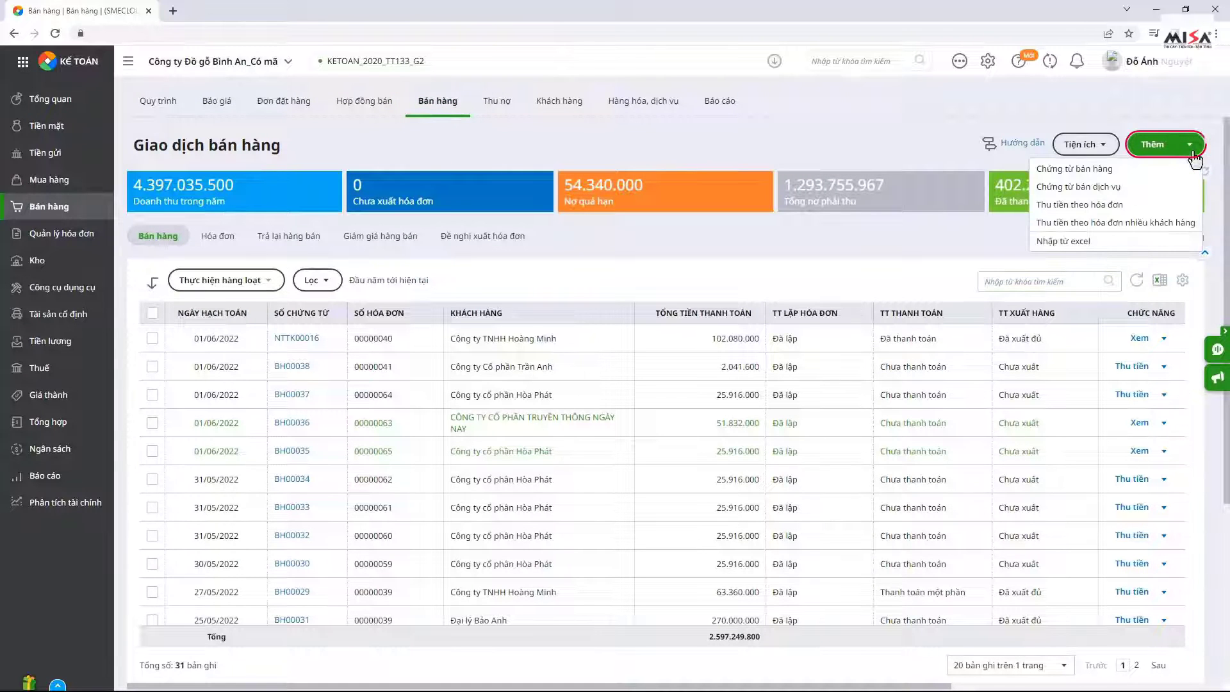
left_click(1120, 171)
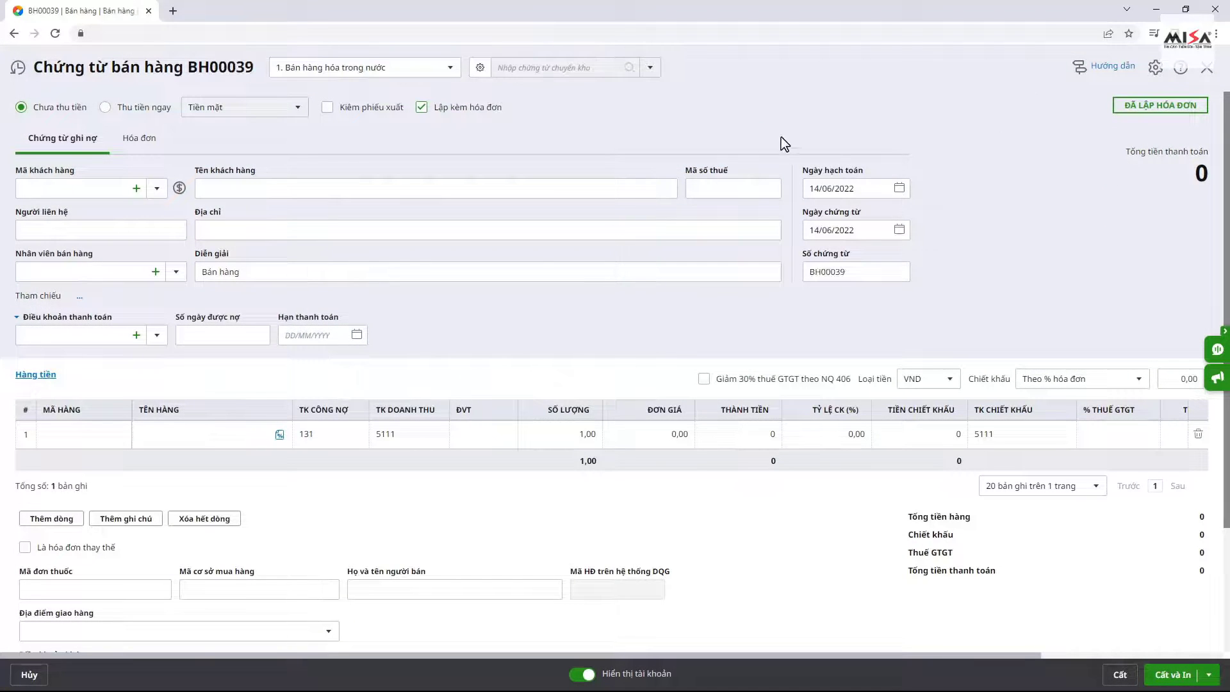
left_click(449, 67)
left_click(437, 113)
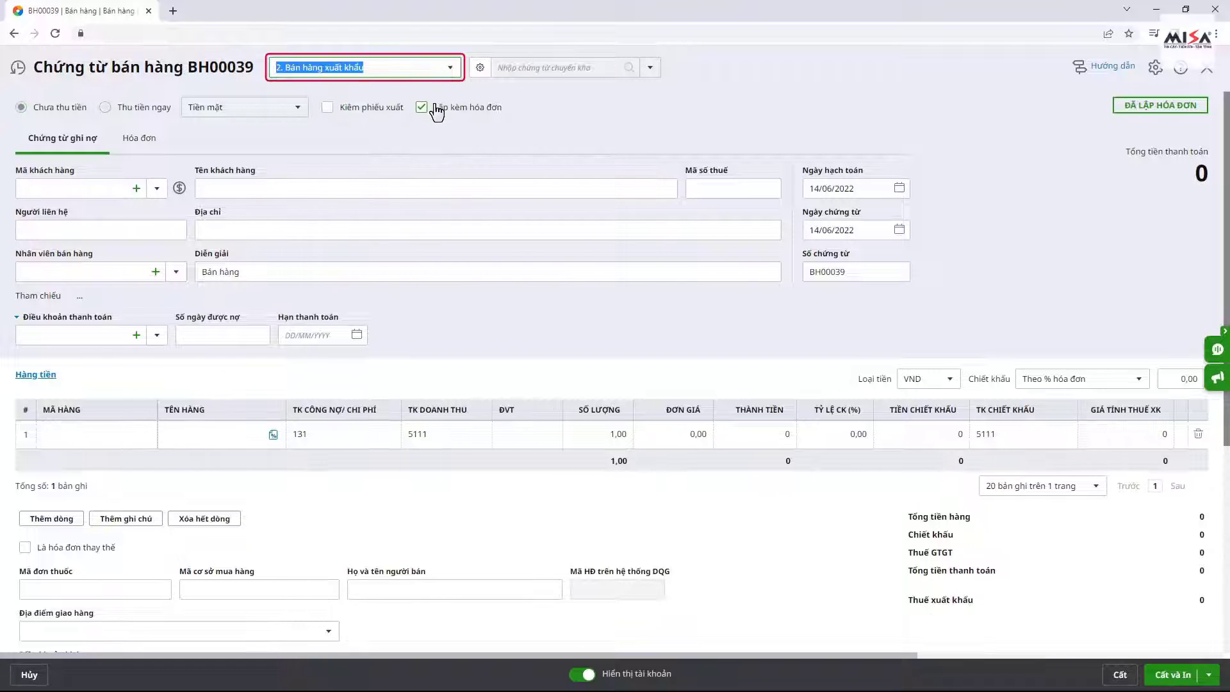
- Mark the sales voucher as "Chưa thu tiền" with both "Kiêm phiếu xuất" and "Lập kèm hóa đơn" enabled
left_click(53, 112)
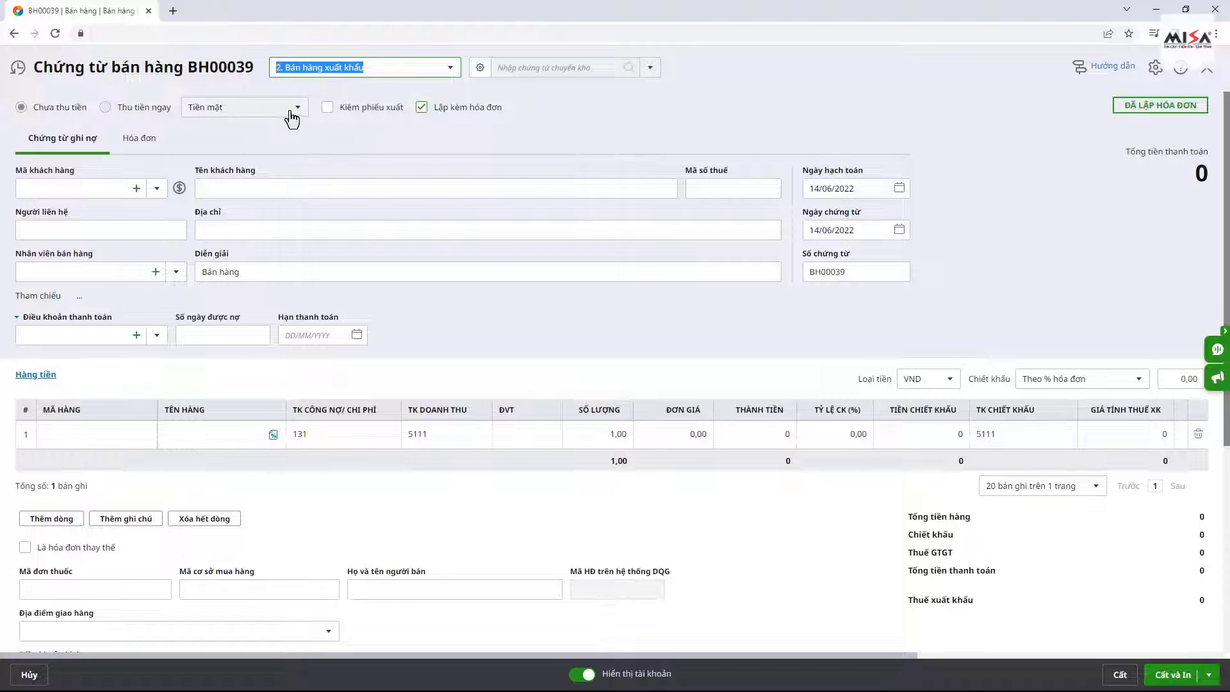
left_click(328, 109)
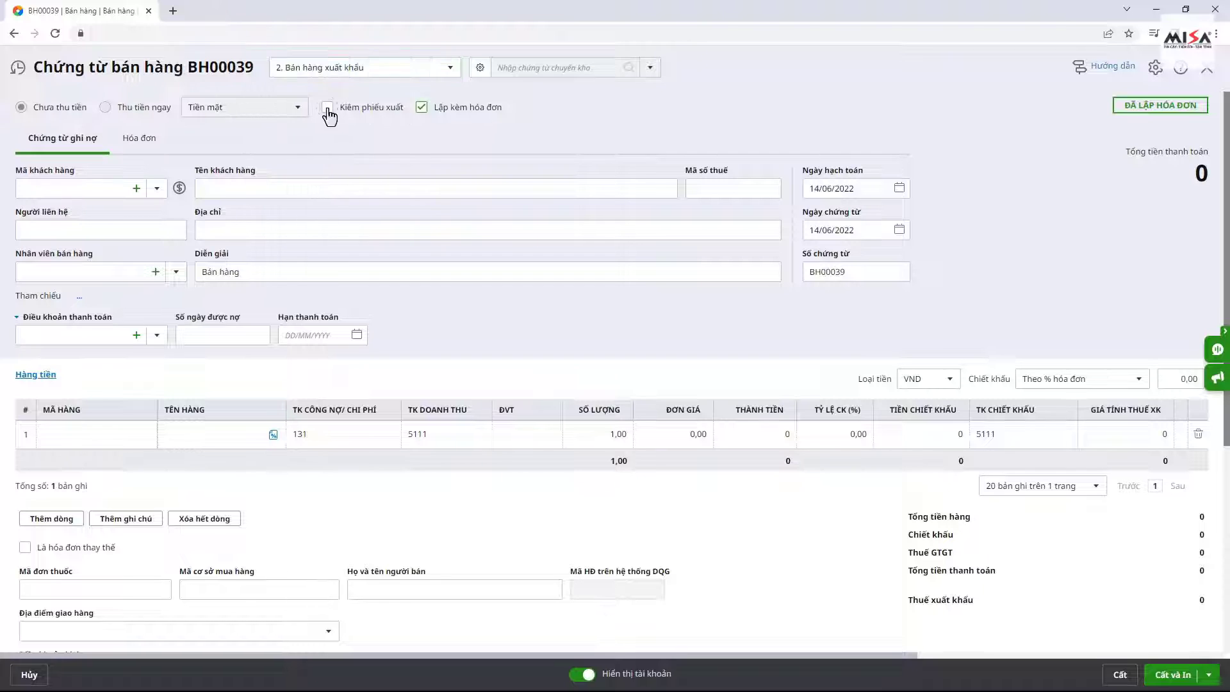
left_click(421, 109)
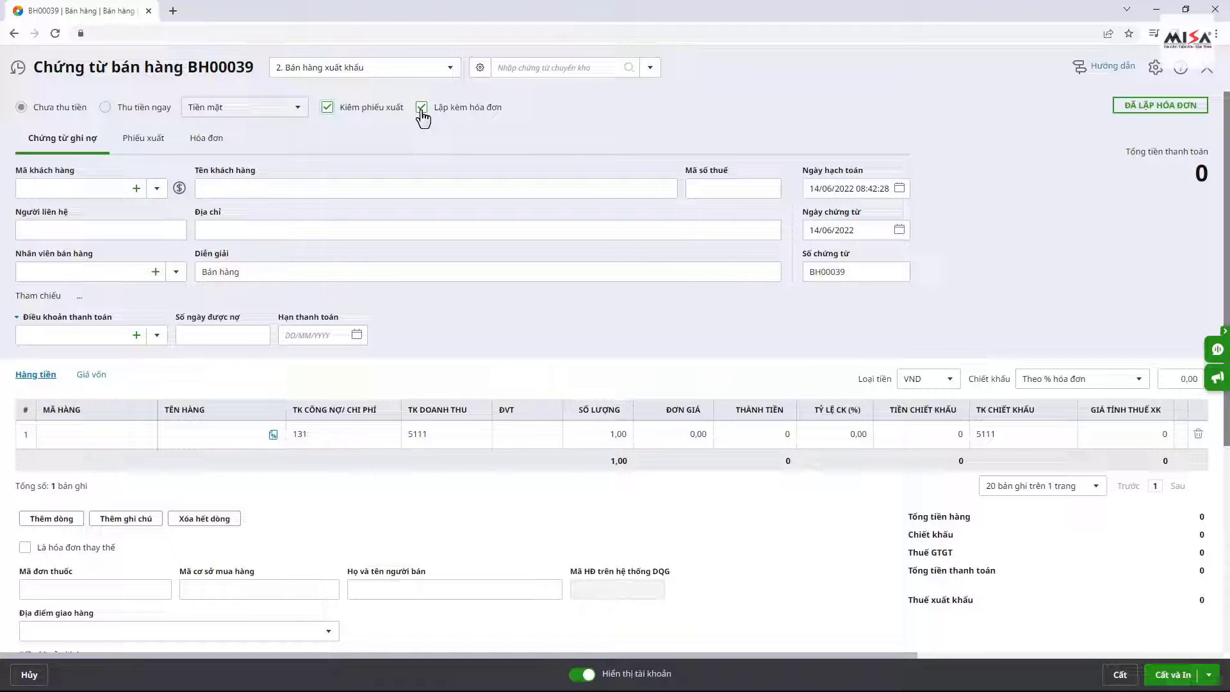
- Choose "Lập từ Chuyển kho" as the voucher's source and open the selection of transfer vouchers
left_click(481, 68)
left_click(422, 217)
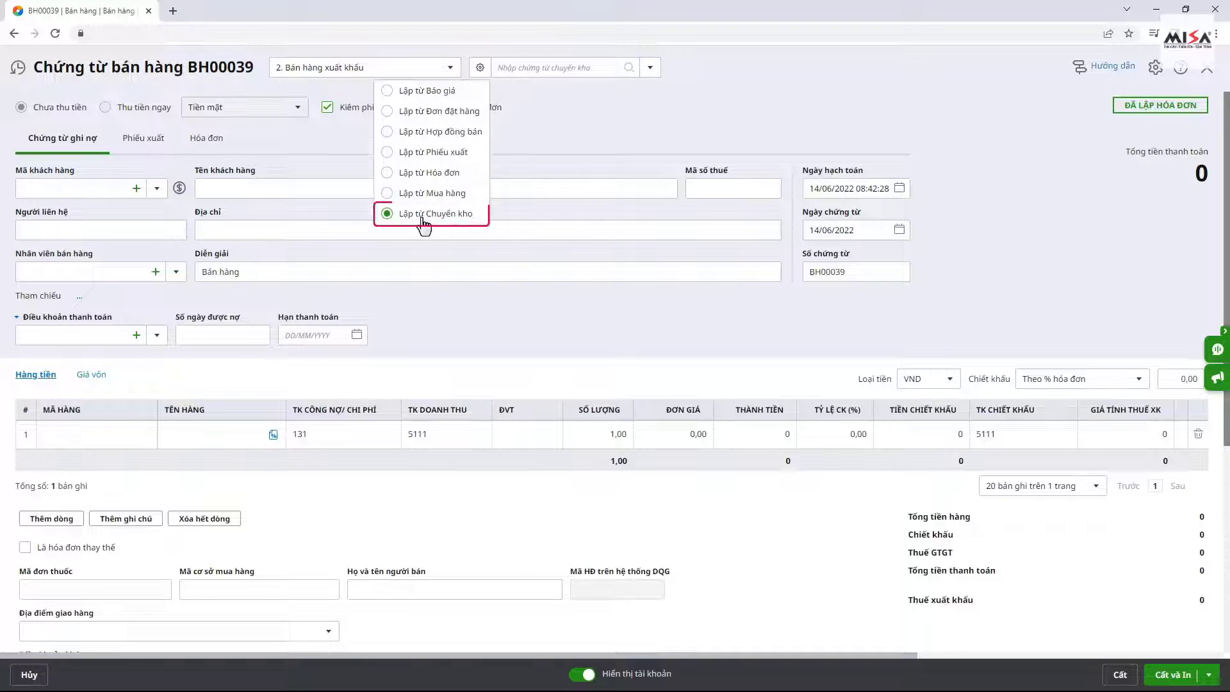
left_click(651, 67)
left_click(637, 66)
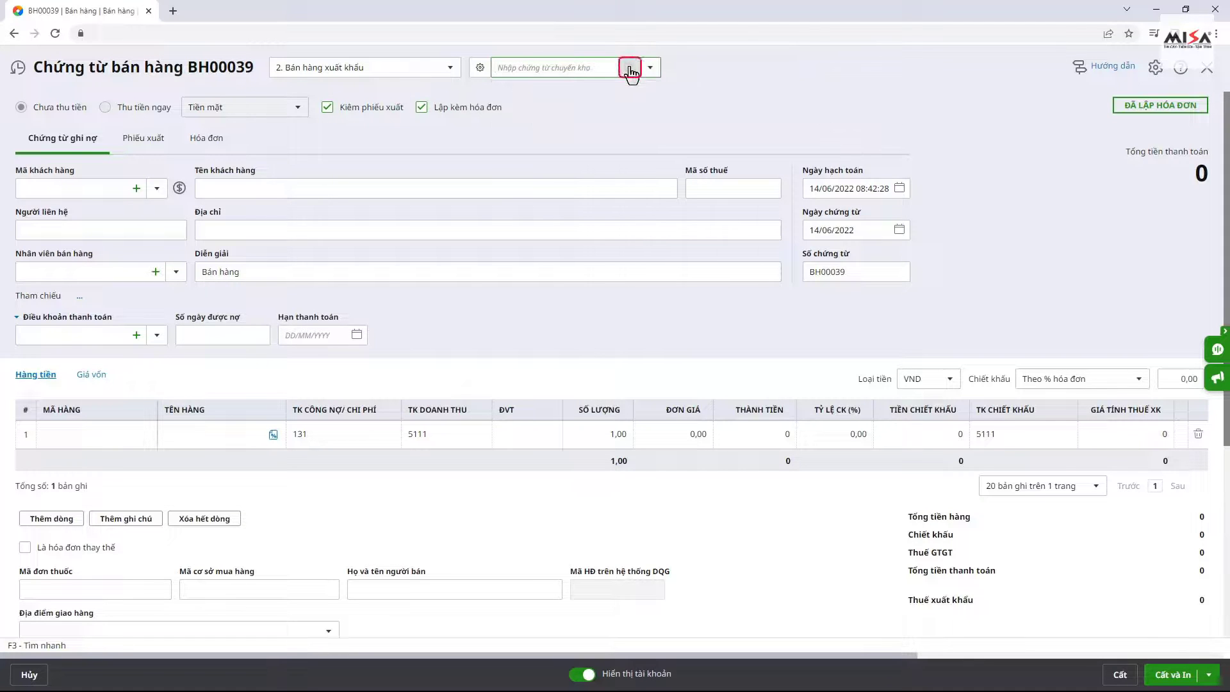
left_click(631, 71)
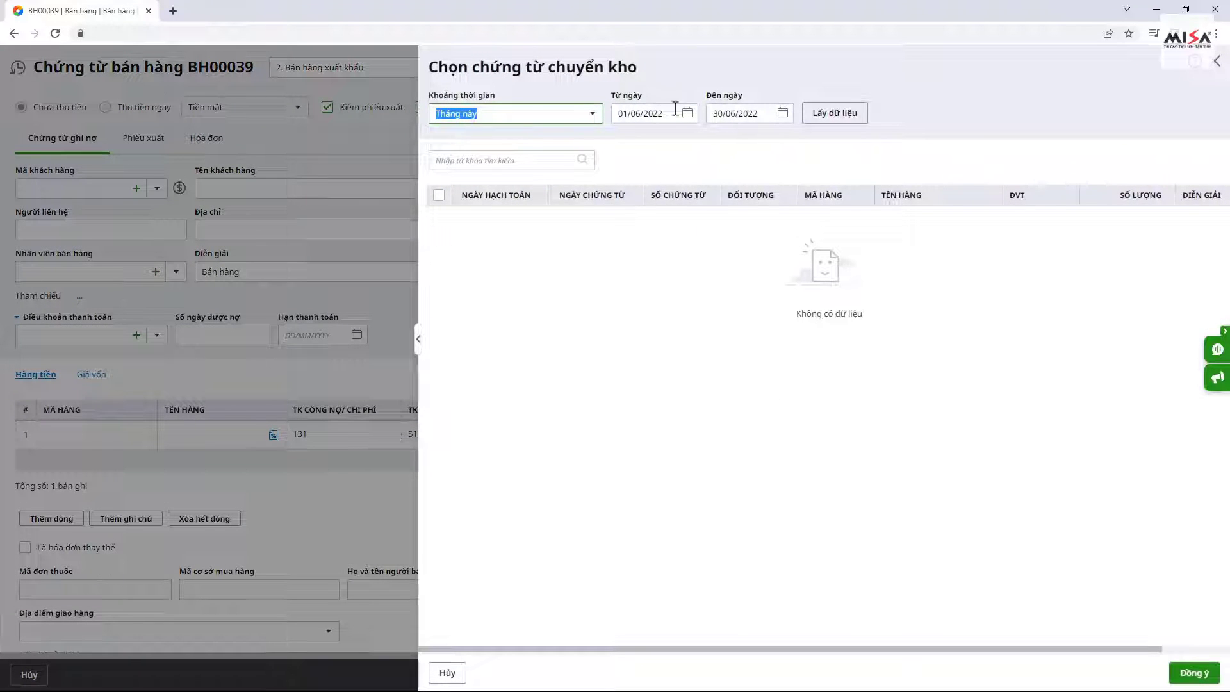
- Load the transfer vouchers dated from 24/05/2022 to 30/06/2022
left_click(686, 113)
left_click(535, 142)
left_click(557, 274)
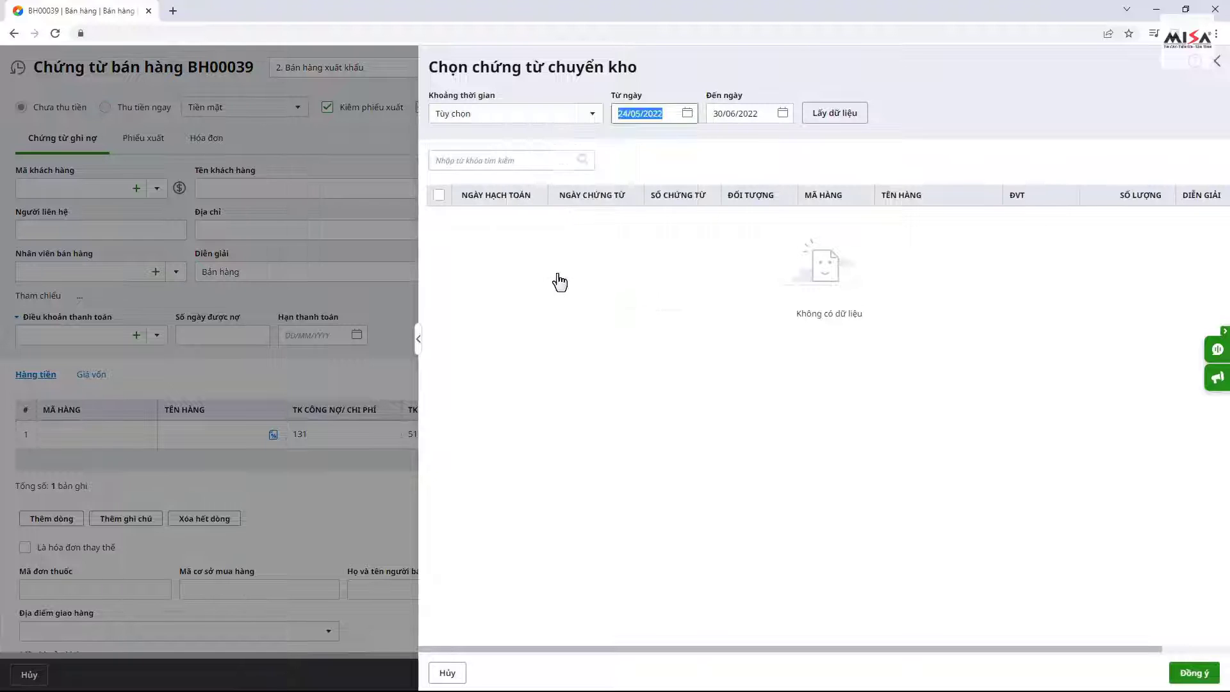
left_click(833, 114)
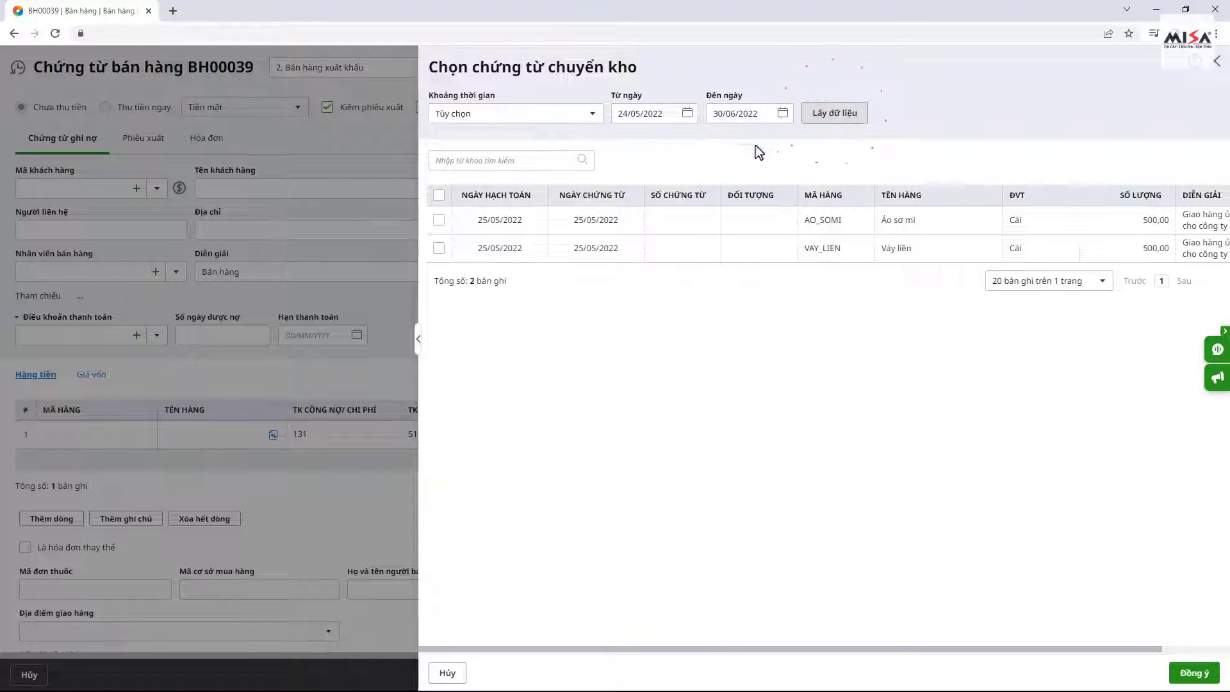
- Bring the AO_SOMI and VAY_LIEN transfer lines into the sales voucher
left_click(439, 219)
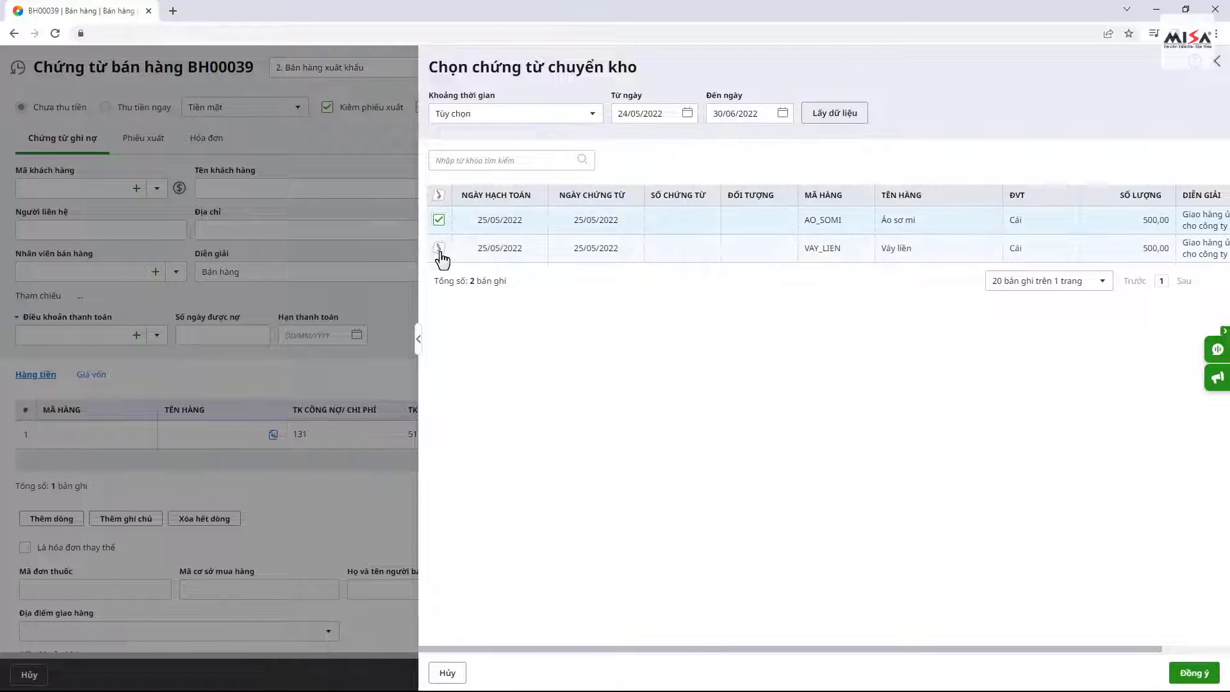
left_click(439, 250)
left_click(1194, 673)
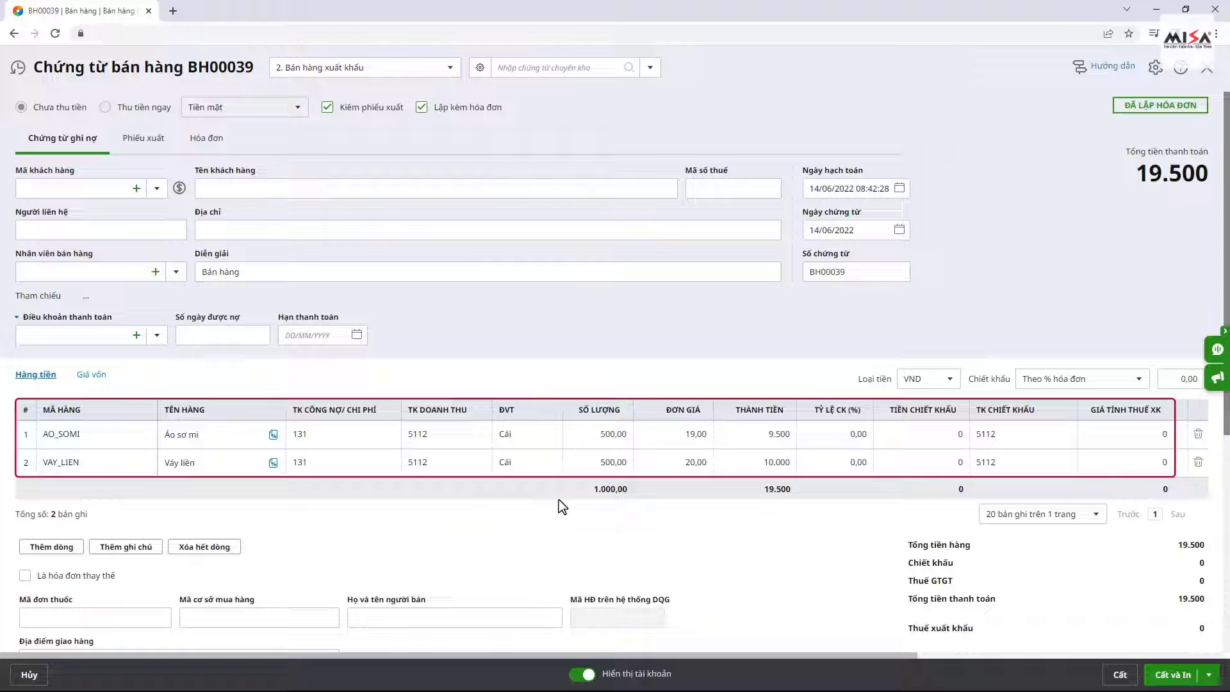
- Set the sales voucher's currency to USD and check the remaining columns of the goods lines
left_click(950, 382)
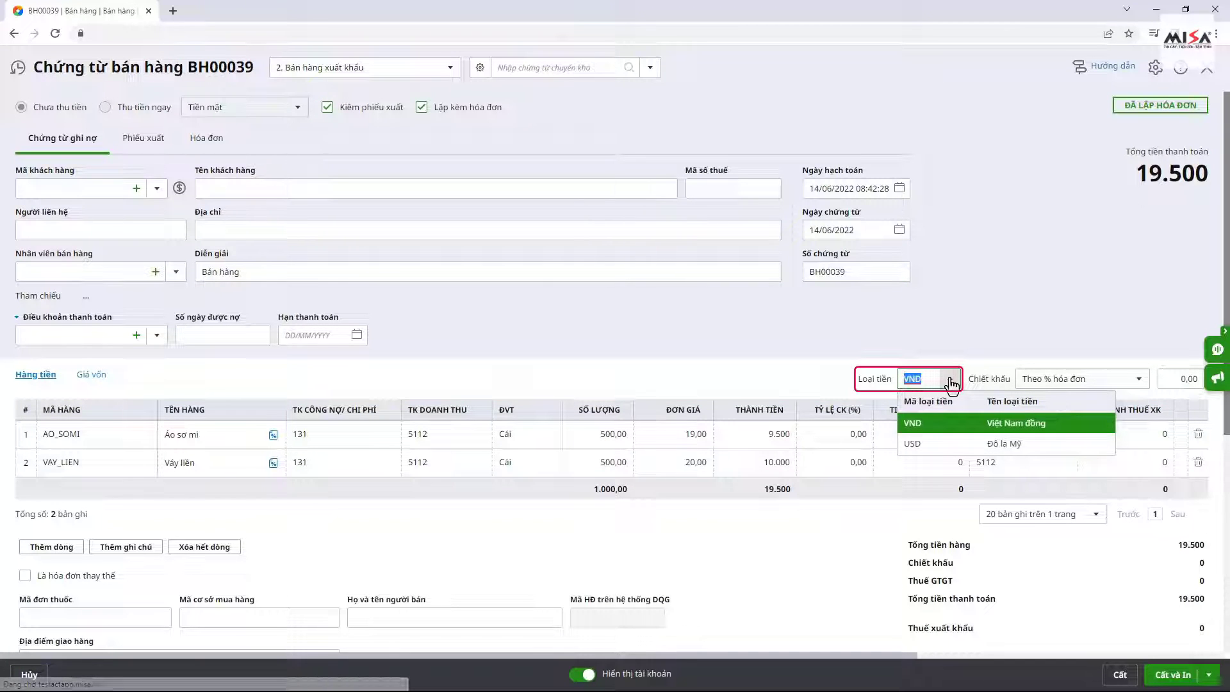
left_click(950, 445)
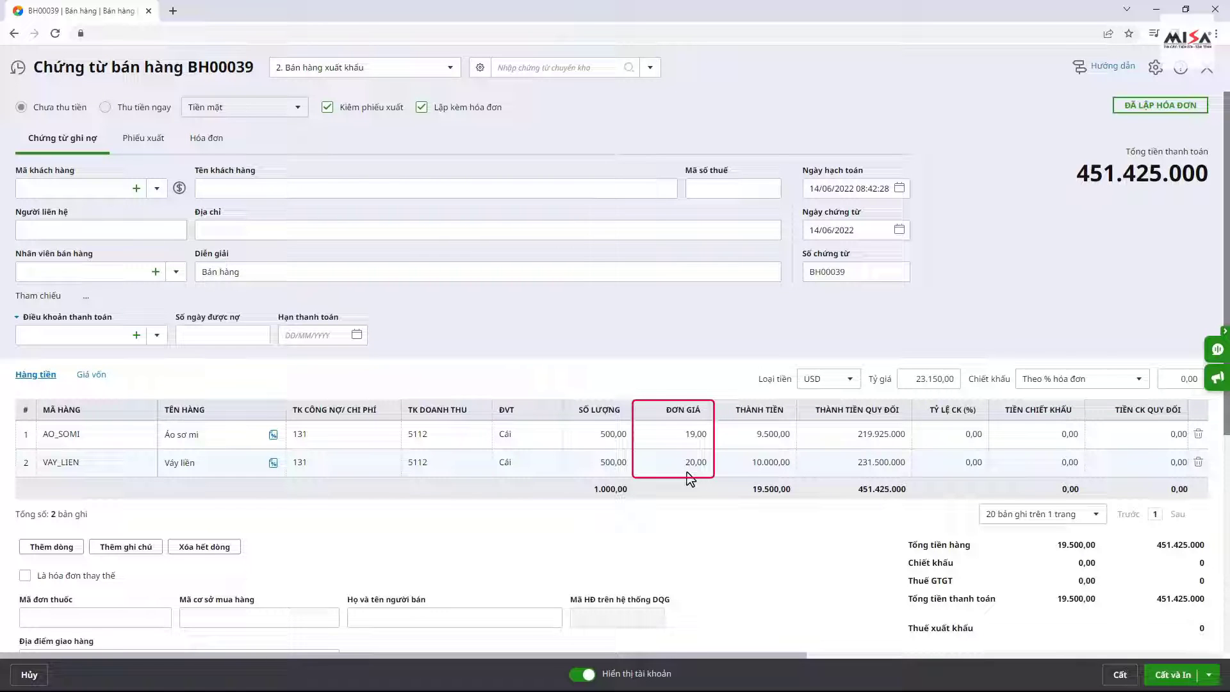
scroll(690, 479, "right", 6)
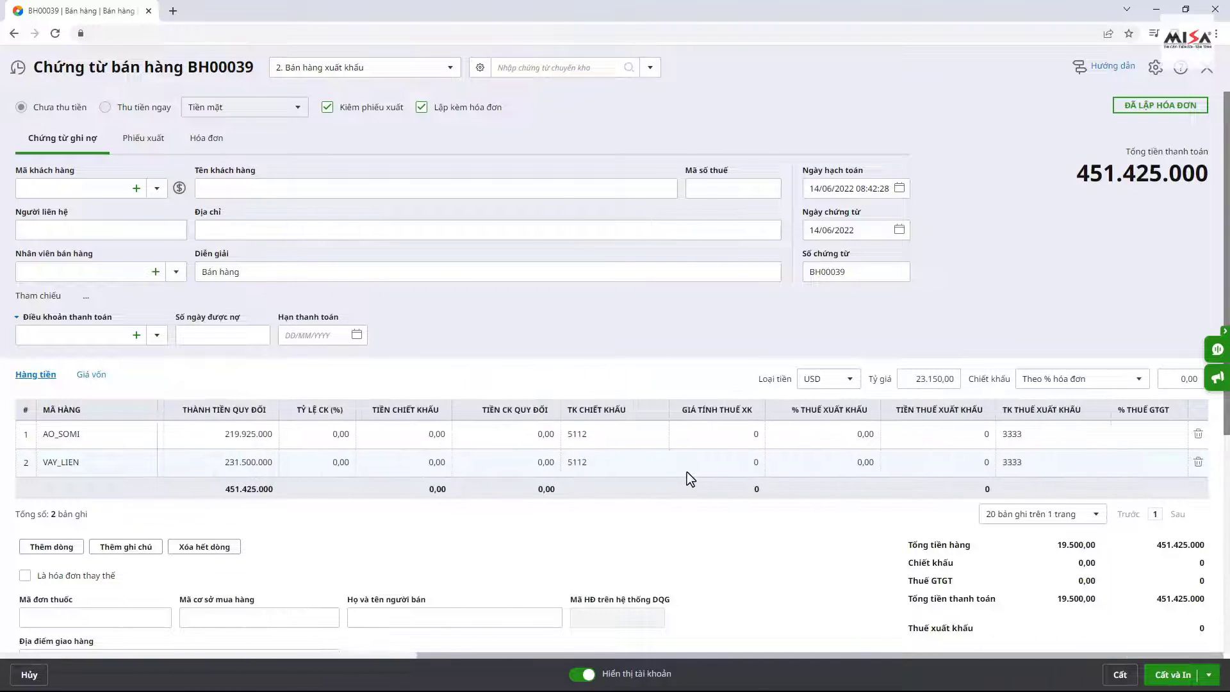
- Enter export tax base values of 219.925.000 for AO_SOMI and 231.500.000 for VAY_LIEN, and set 10% export tax on both lines
left_click(690, 473)
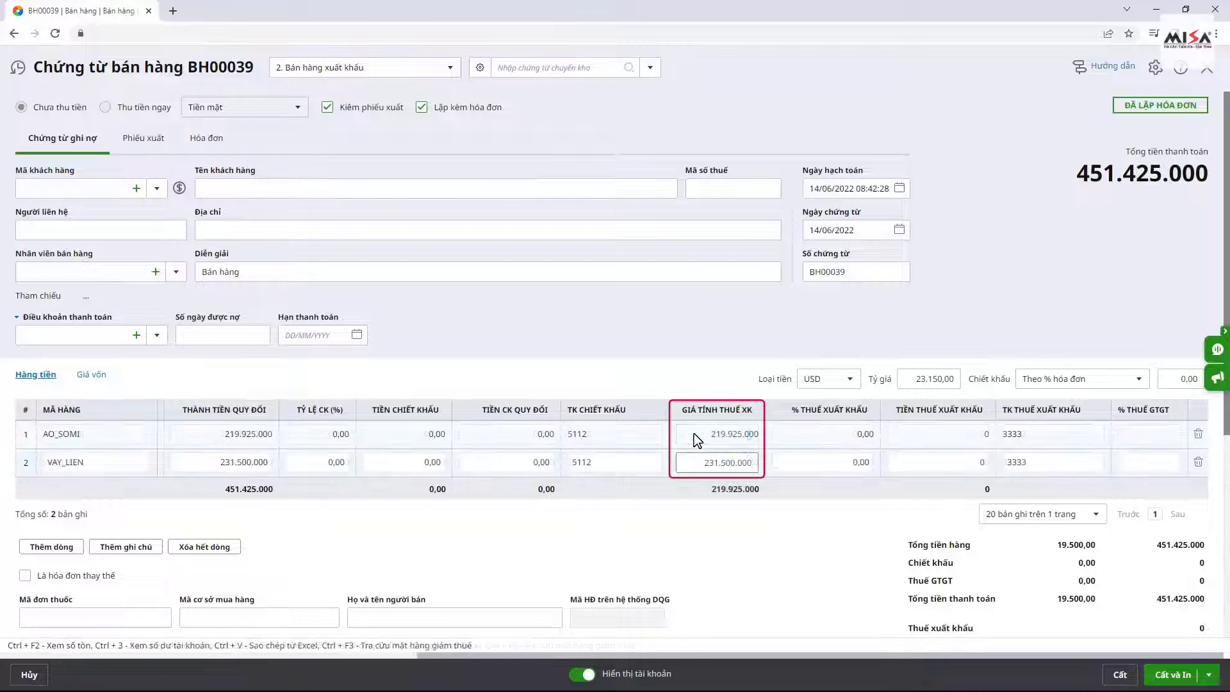
left_click(833, 436)
type("1")
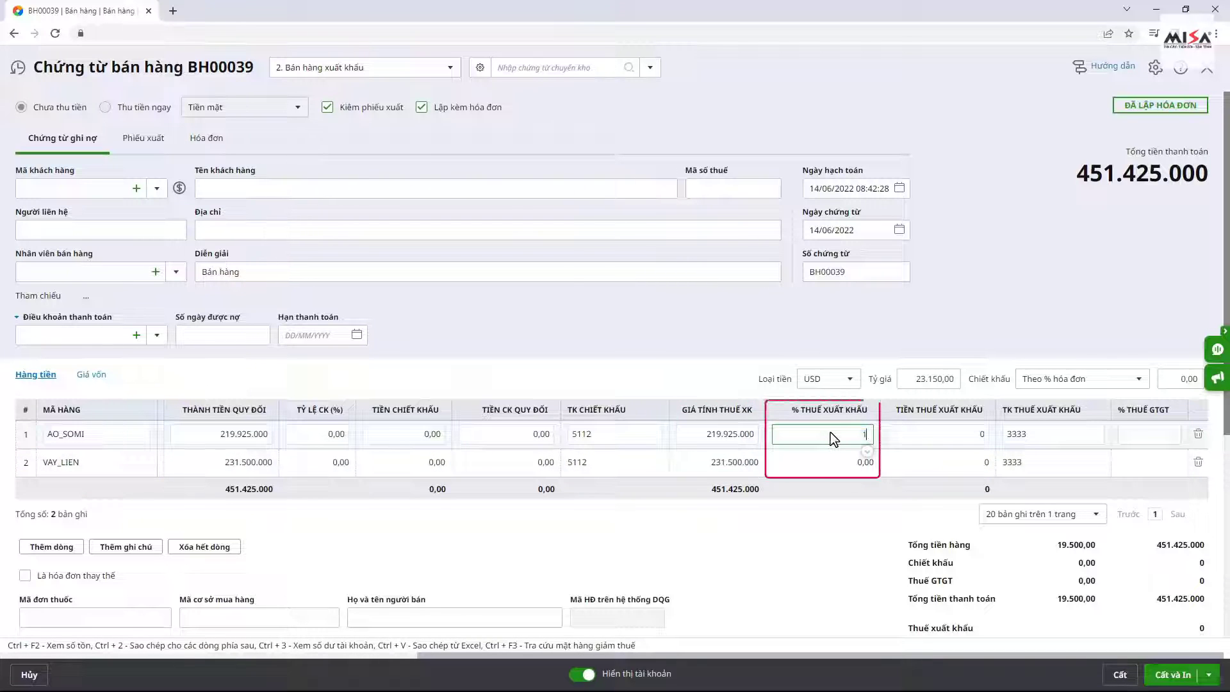
type("0")
left_click(836, 465)
type("1")
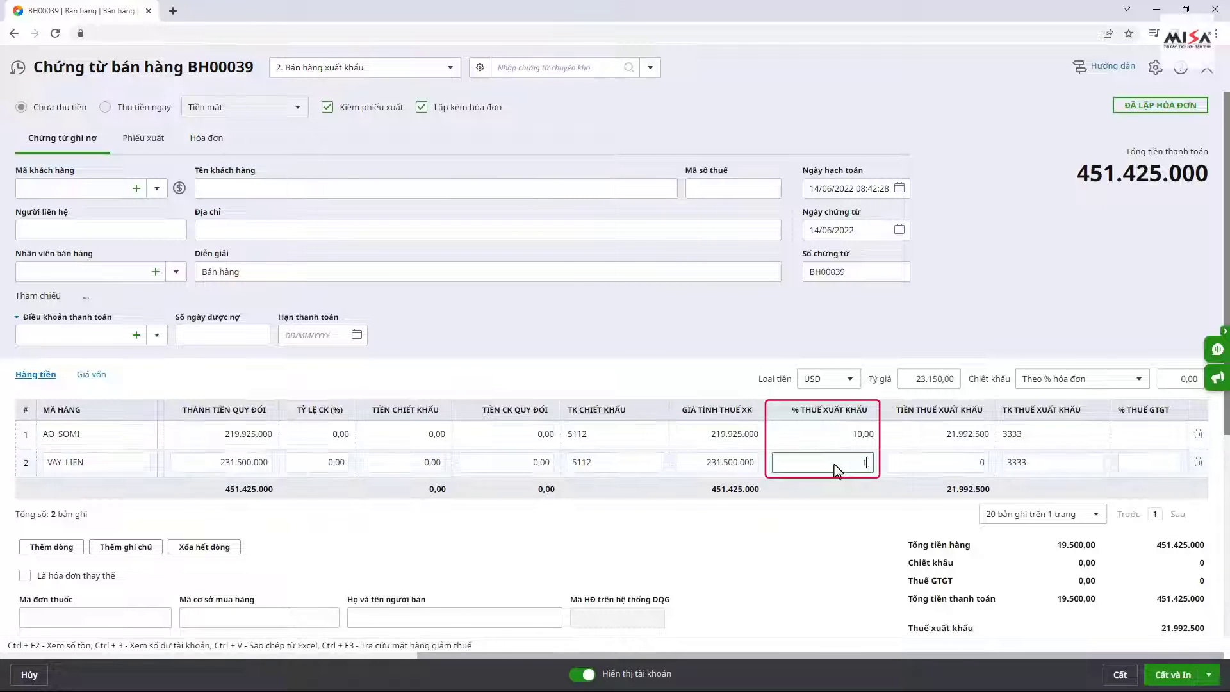
type("0")
- Complete the sales voucher for customer TNHH_PHUCANH dated 01/06/2022, check its delivery slip and invoice details, and save it
left_click(837, 535)
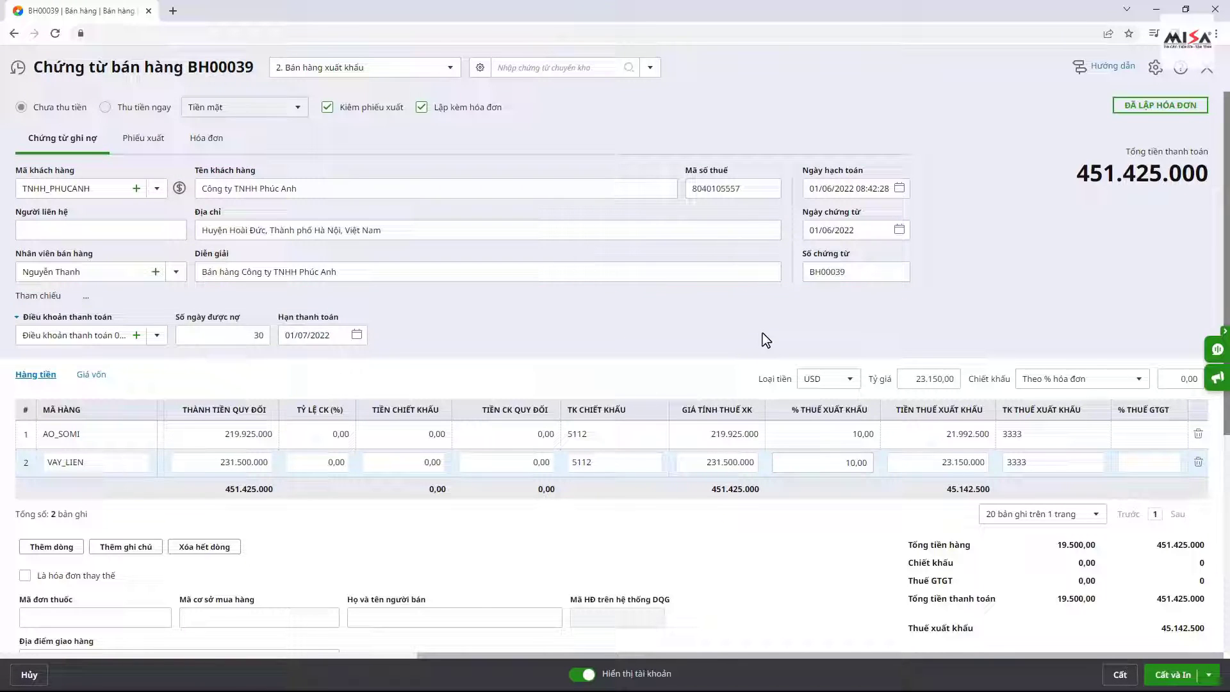
left_click(151, 140)
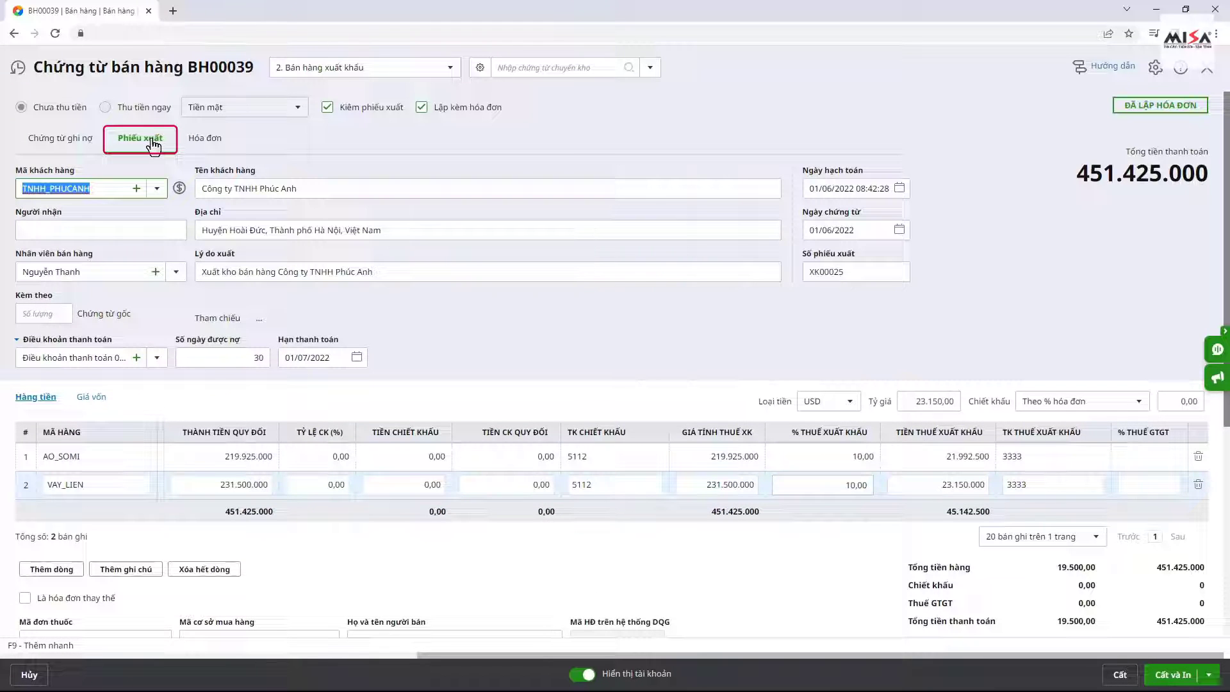
left_click(215, 144)
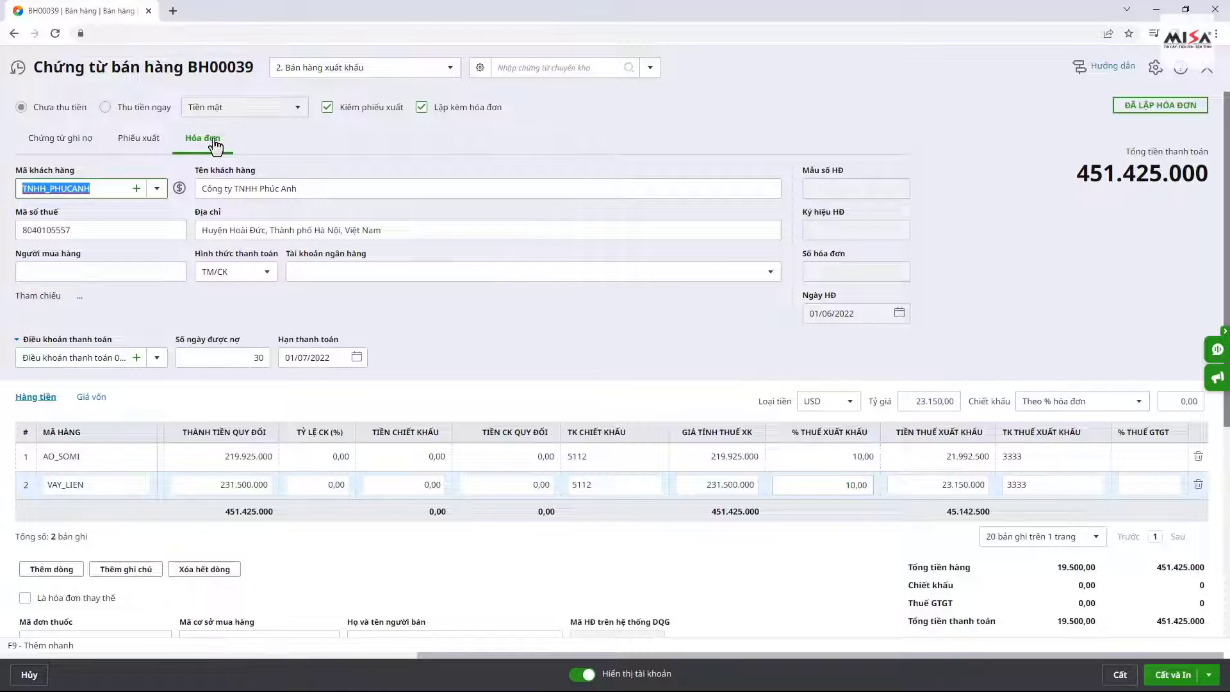
left_click(1120, 676)
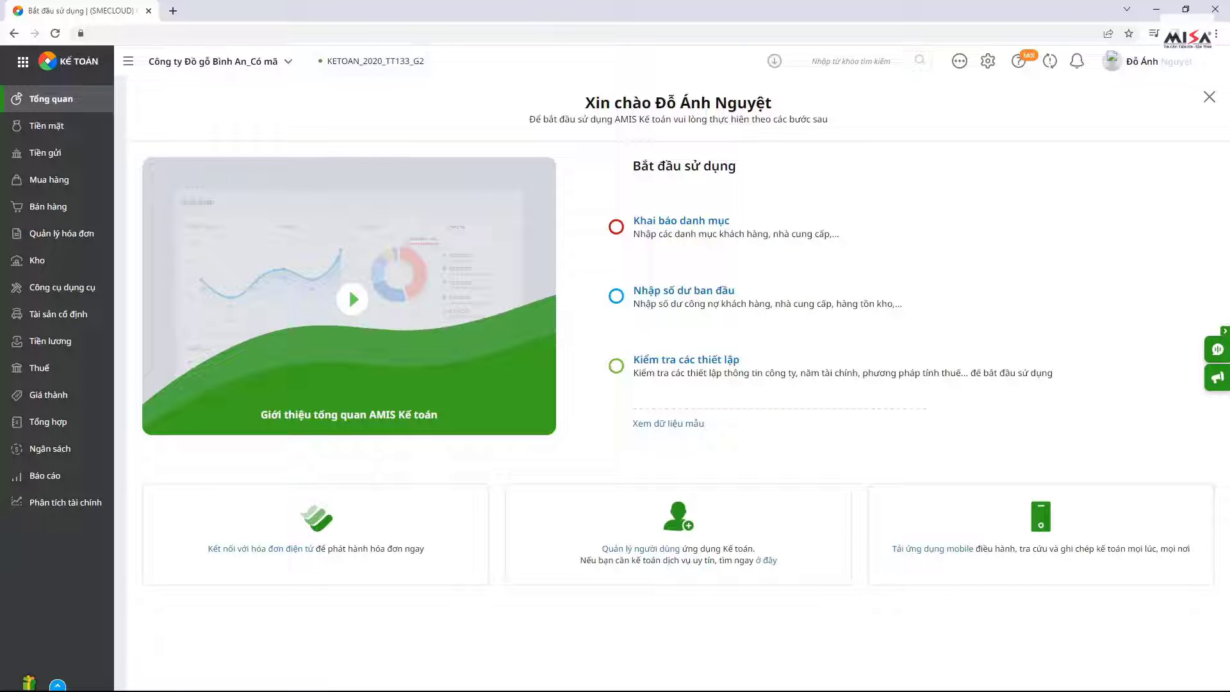
- Create a Nghiệp vụ khác voucher dated 01/06/2022 for "Thuế xuất khẩu đã được công ty TNHH Phúc Anh nộp hộ": debit 3333, credit 3388, 45.142.500
left_click(91, 428)
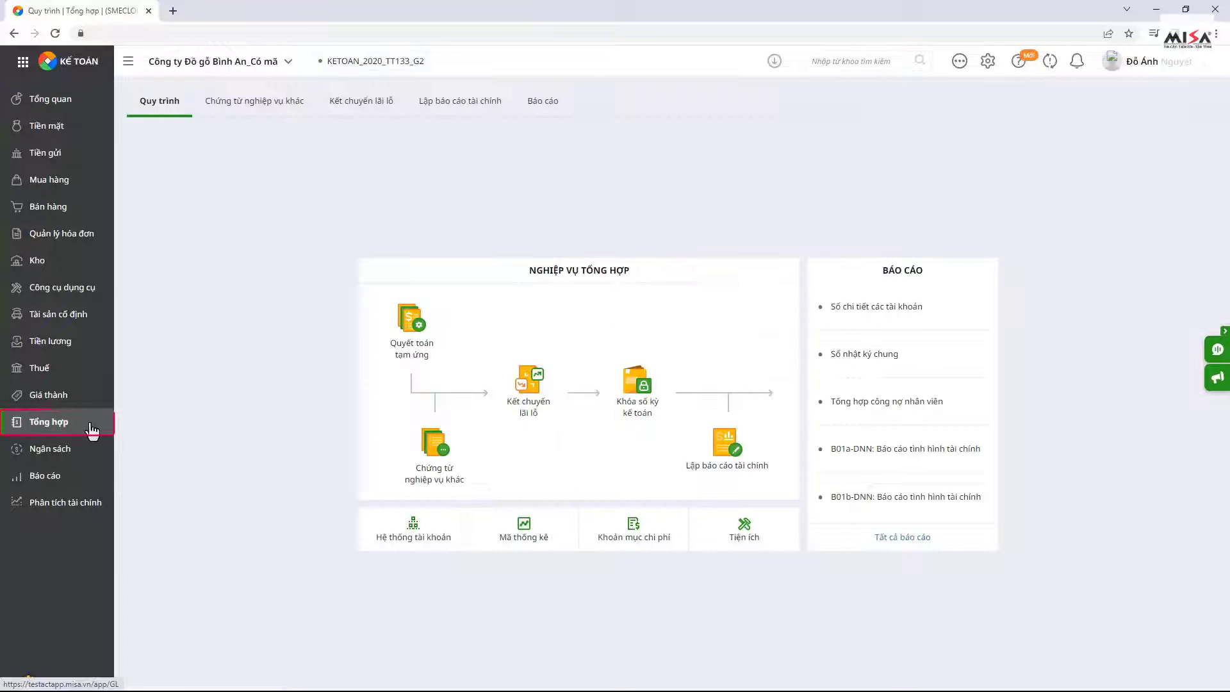
left_click(431, 462)
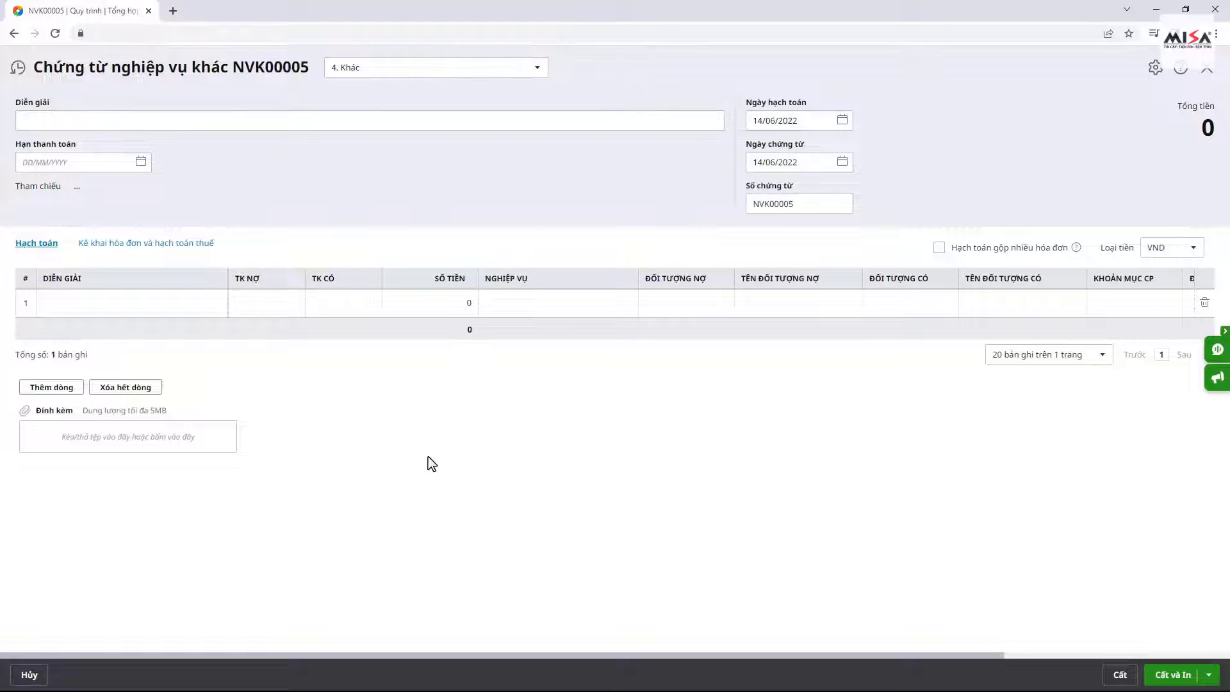
left_click(201, 118)
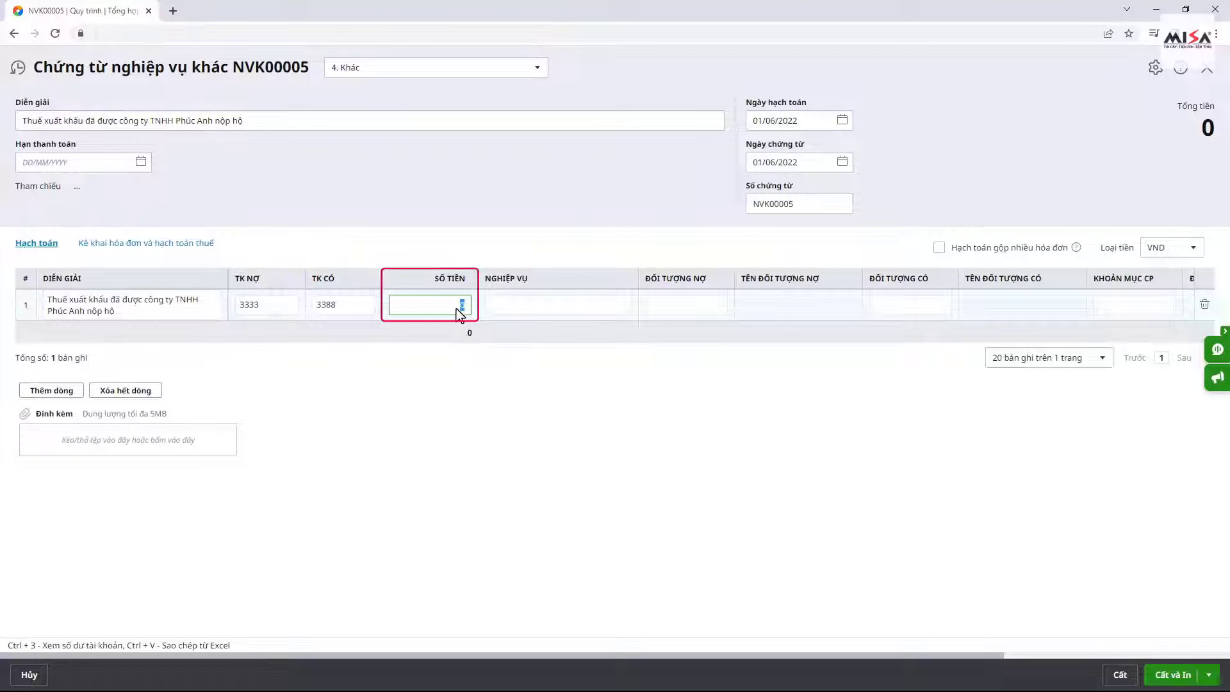
type("142500")
- Set the export tax line's credit object to TNHH_PHUCANH and save the voucher
left_click(877, 307)
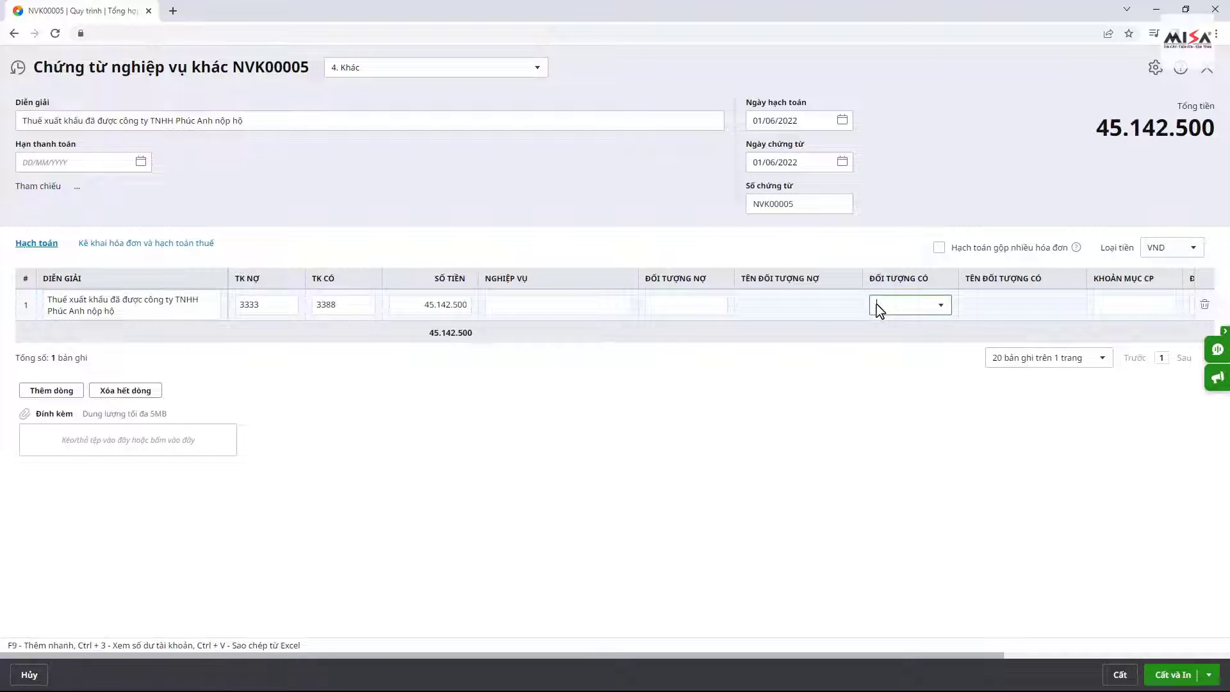
type("TNHH_PHUCA")
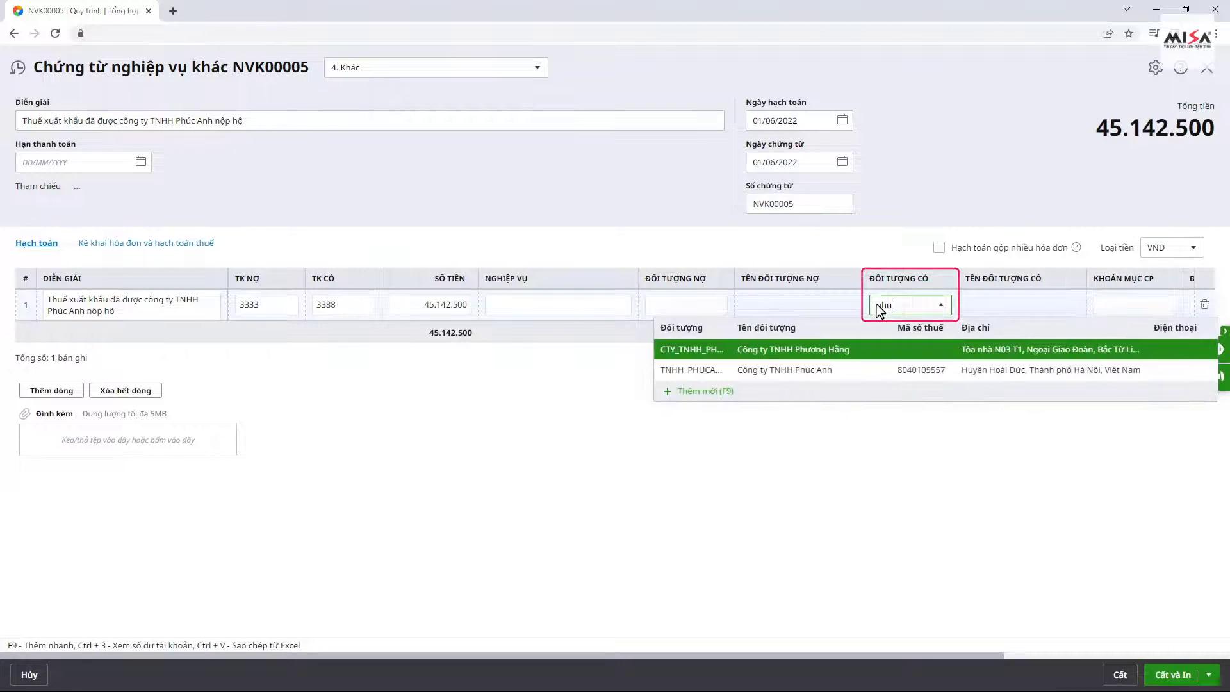
key("Tab")
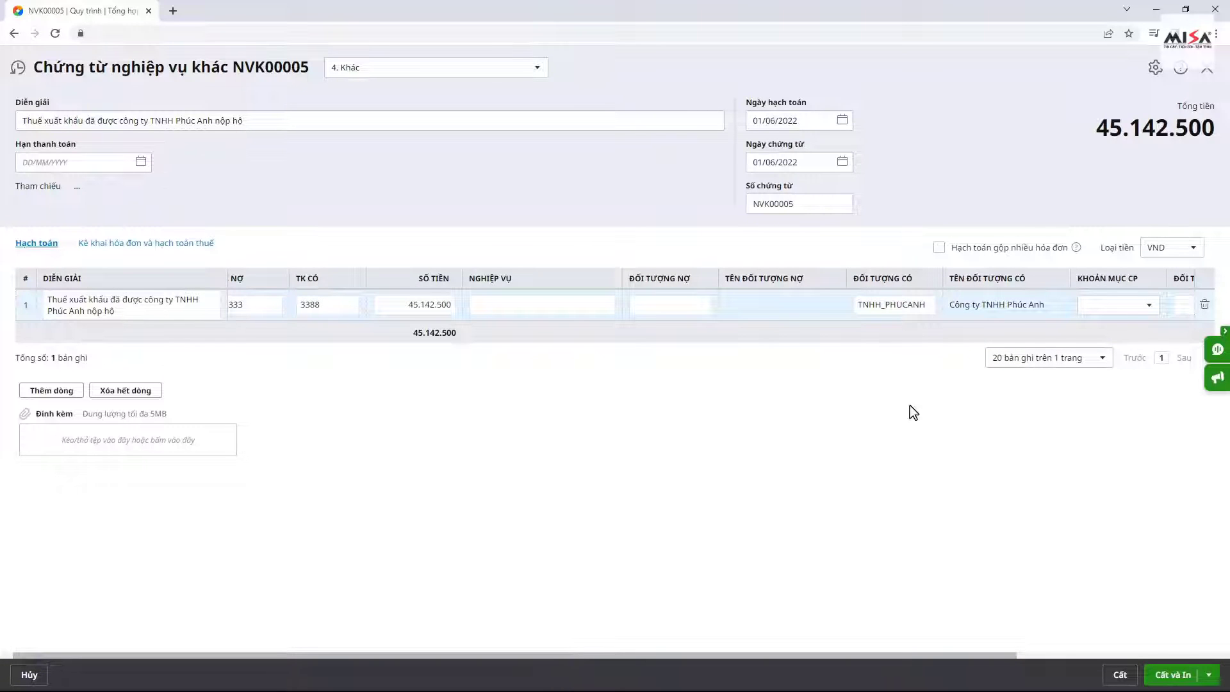
left_click(1120, 676)
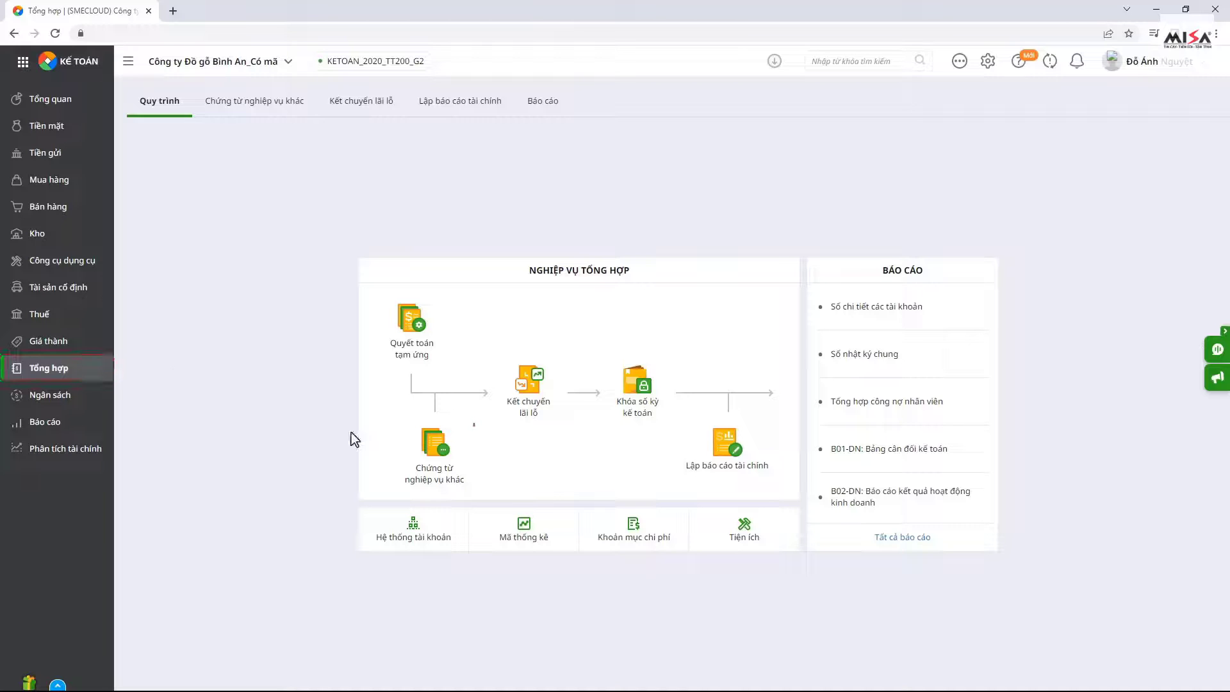
- Create a Nghiệp vụ khác voucher dated 07/06/2022 for "Phí ủy thác xuất khẩu cho công ty TNHH Phúc Anh": debit 6418, credit 3388, 10.000.000
left_click(432, 465)
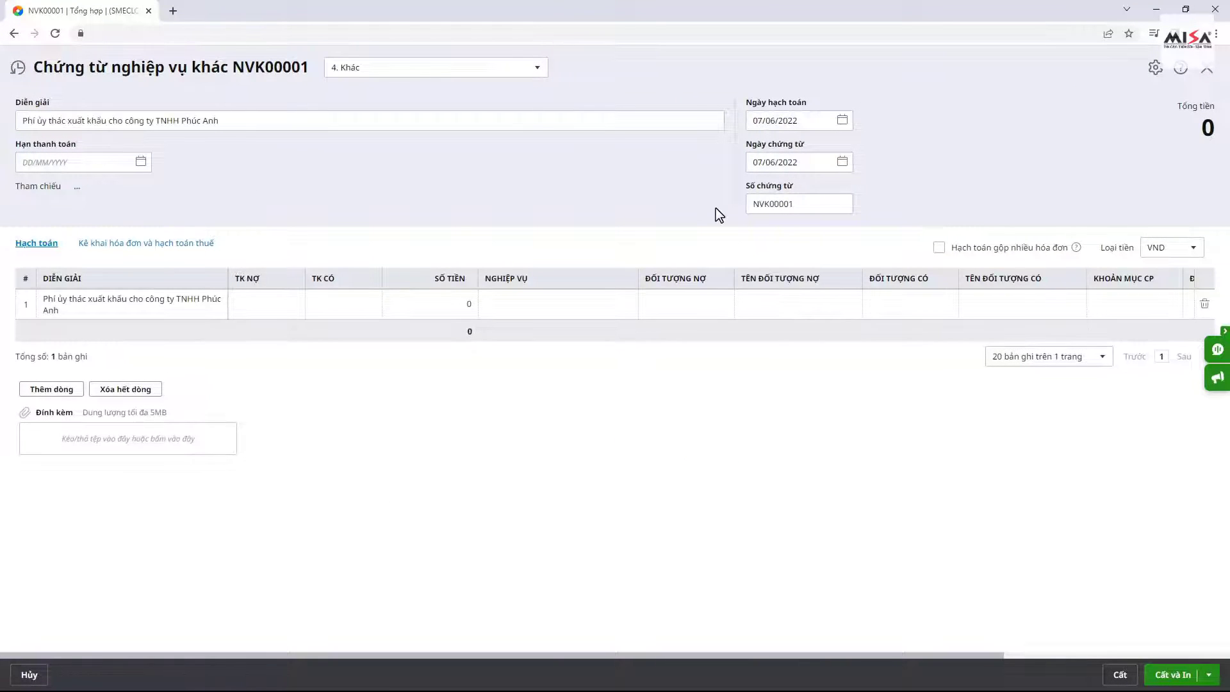
left_click(284, 305)
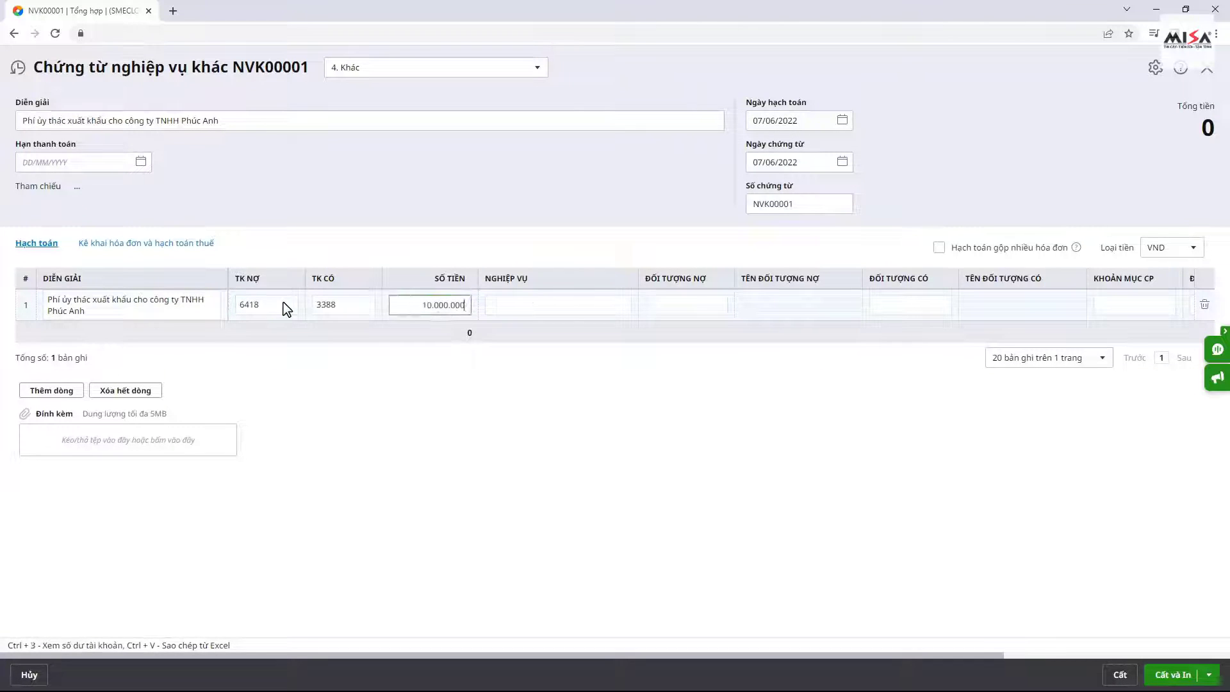
key("Tab")
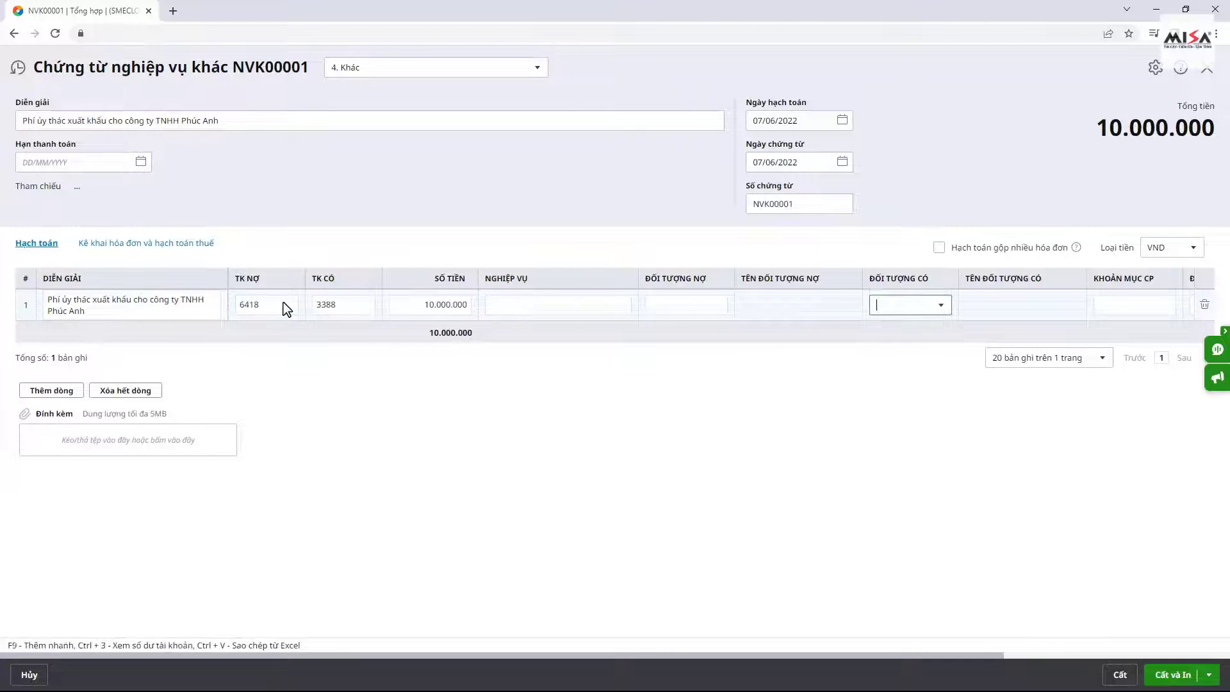
- Set the fee line's credit object to TNHH_PHUCANH and add a "Thuế GTGT được khấu trừ" line: debit 1331, credit 3388, 1.000.000
type("phu")
key("Down")
key("Tab")
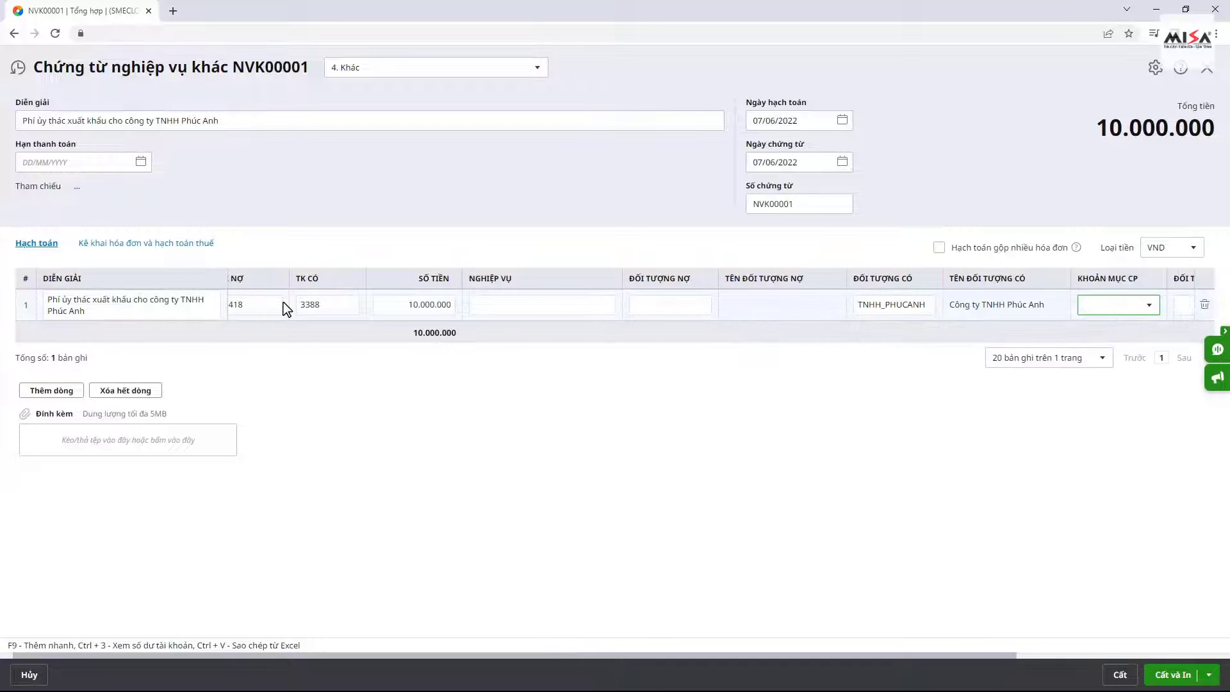
key("F9")
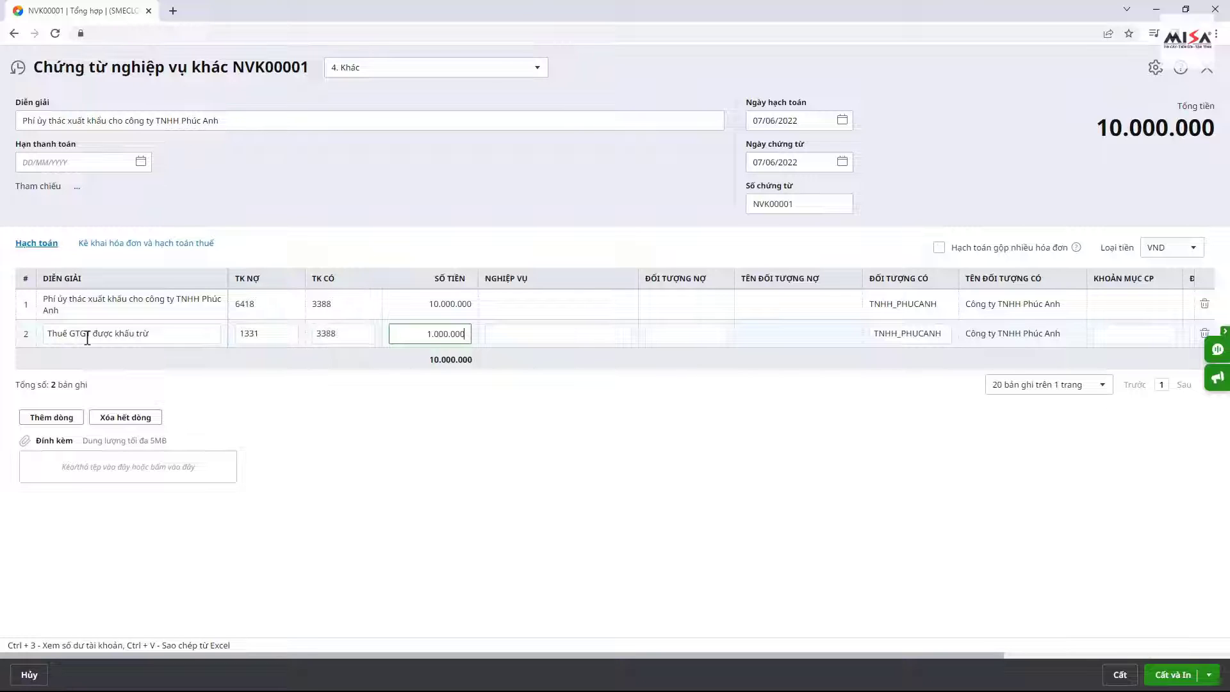
- Declare the fee line's input VAT invoice 0000001 dated 07/06/2022 with 10% tax on 10.000.000, and save the voucher
left_click(147, 243)
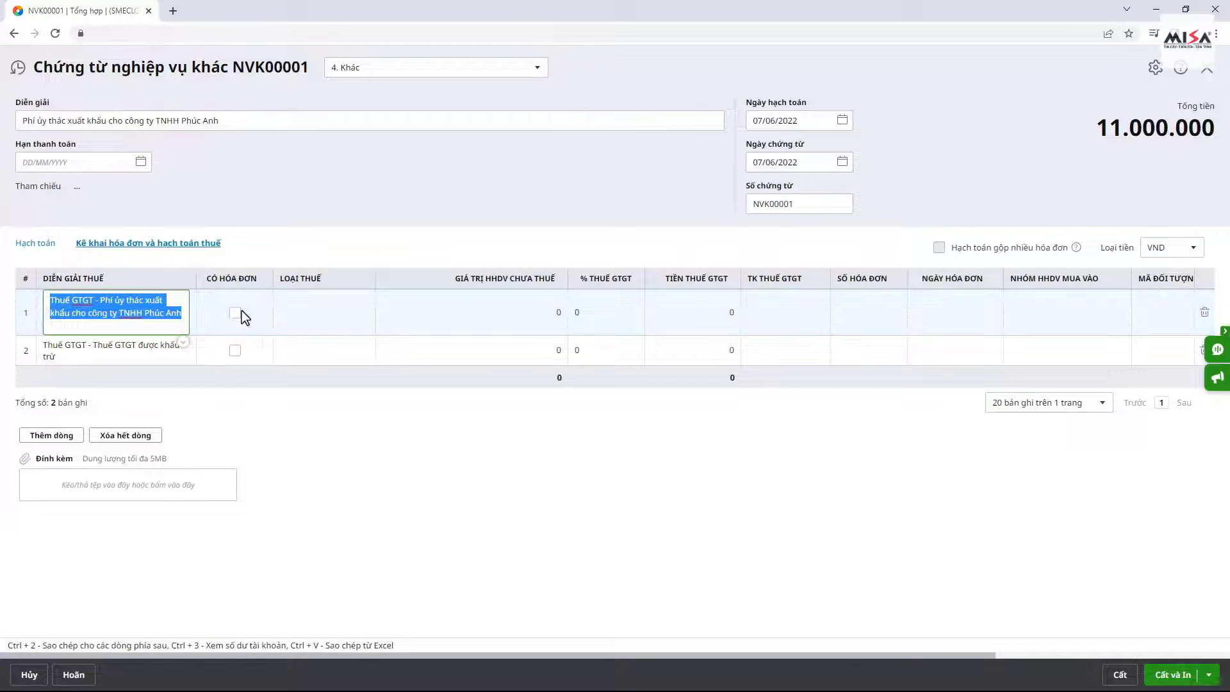
left_click(237, 313)
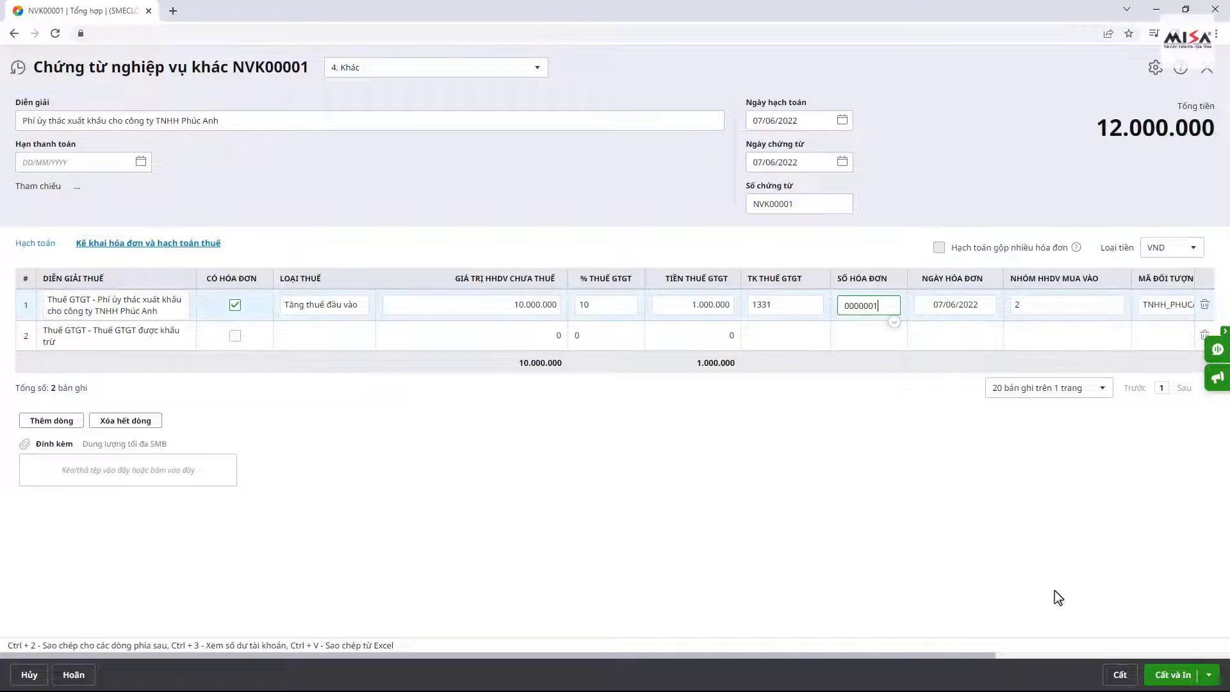
left_click(1119, 674)
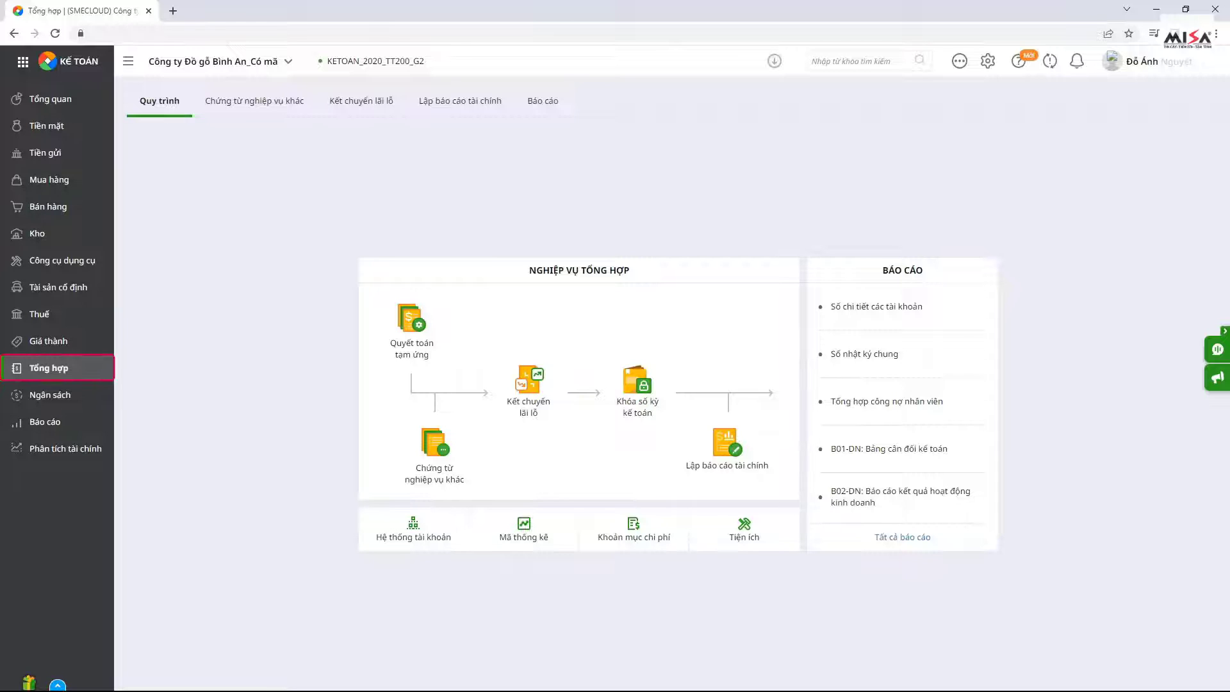
- Create a Nghiệp vụ khác voucher dated 07/06/2022 for "Bù trừ công nợ cho công ty TNHH Phúc Anh": debit 3388, credit 131, 45.142.500
left_click(433, 452)
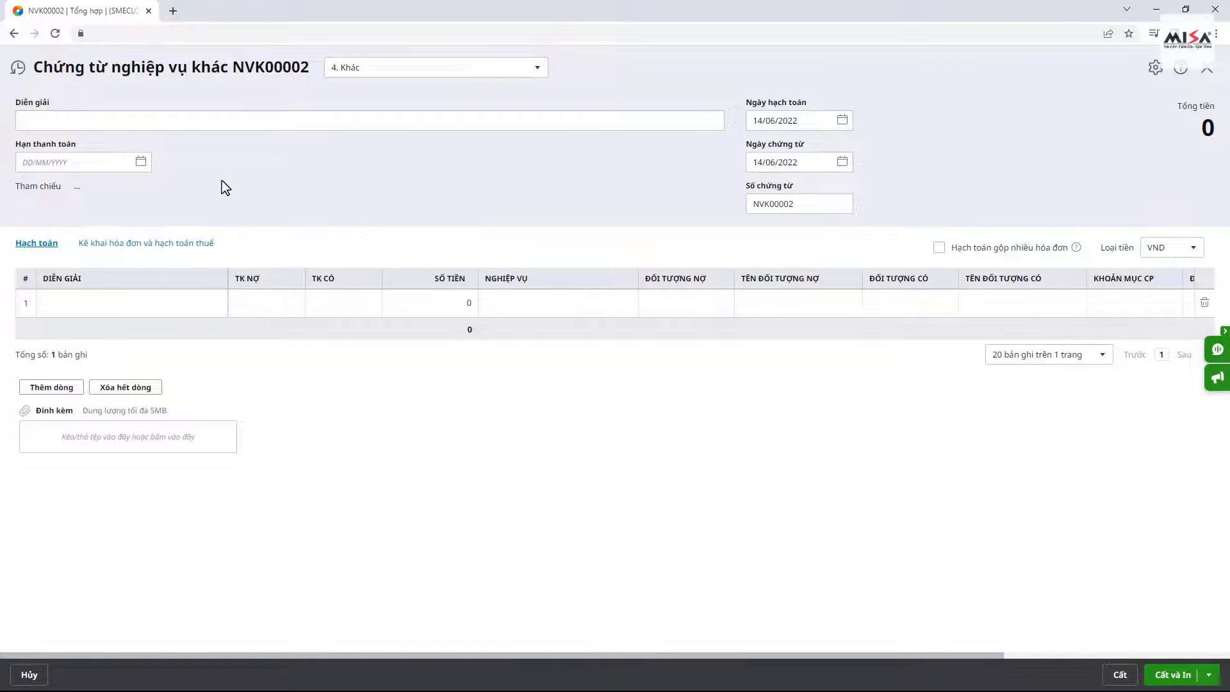
left_click(191, 121)
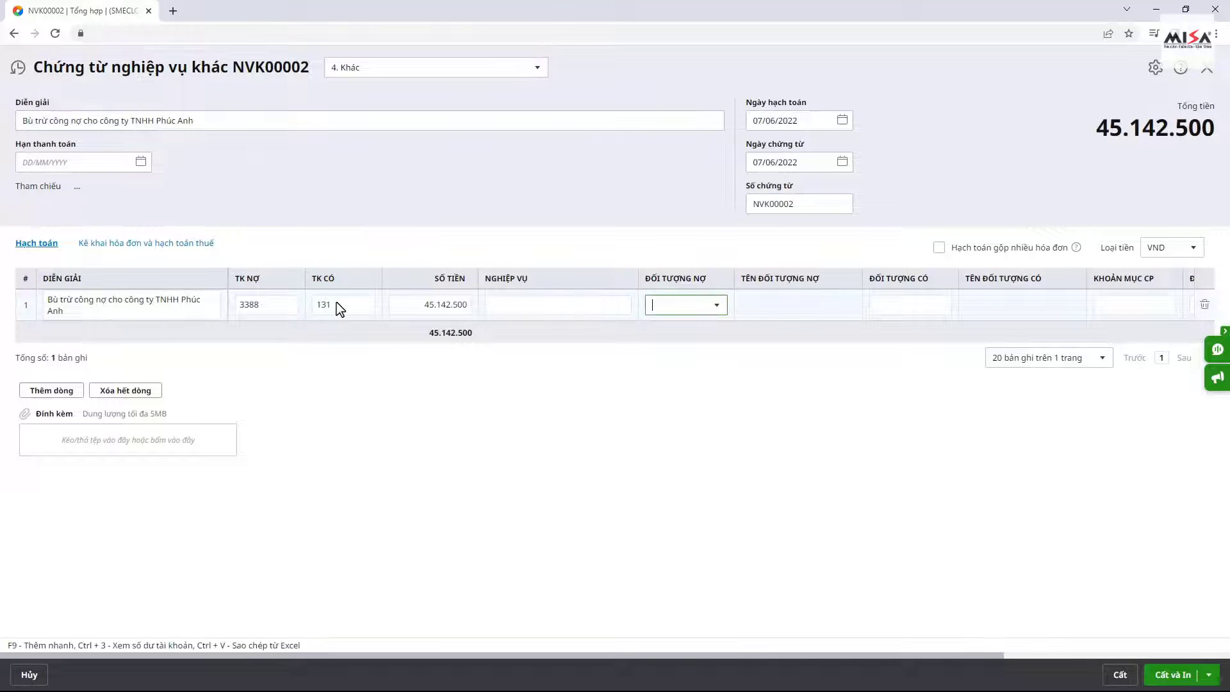
- Set both the debit and credit objects of the debt offset line to TNHH_PHUCANH and save the voucher
type("TNHH_PHUCA")
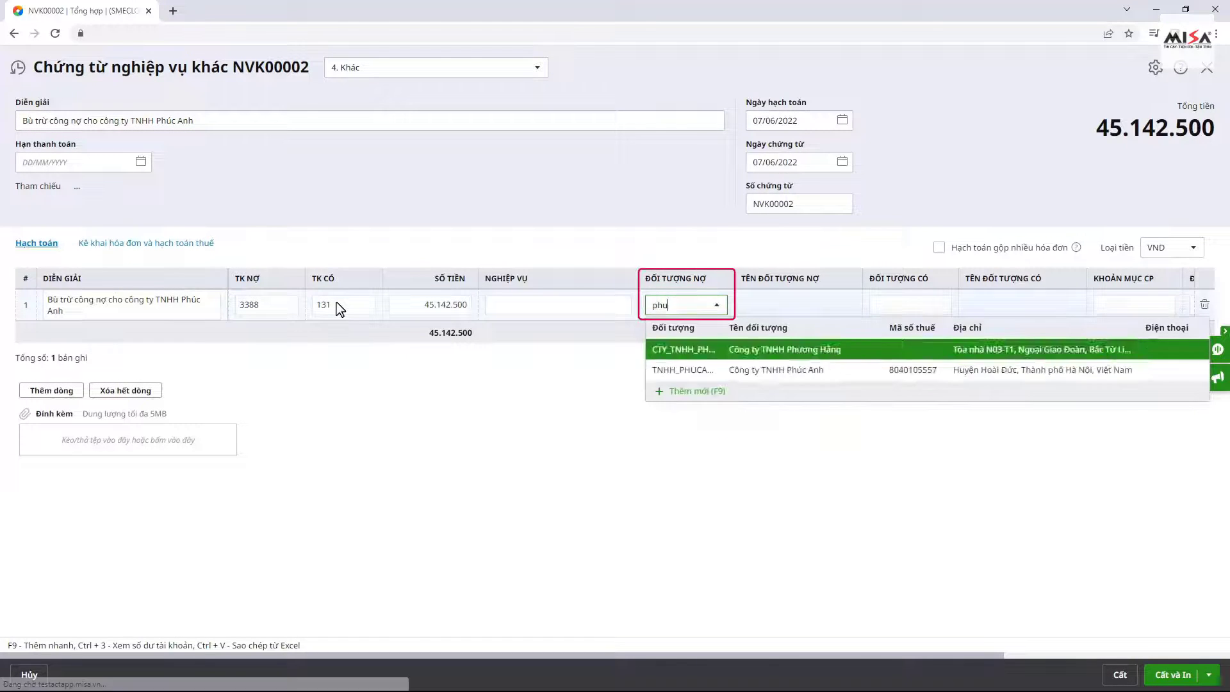
key("Tab")
type("phuc")
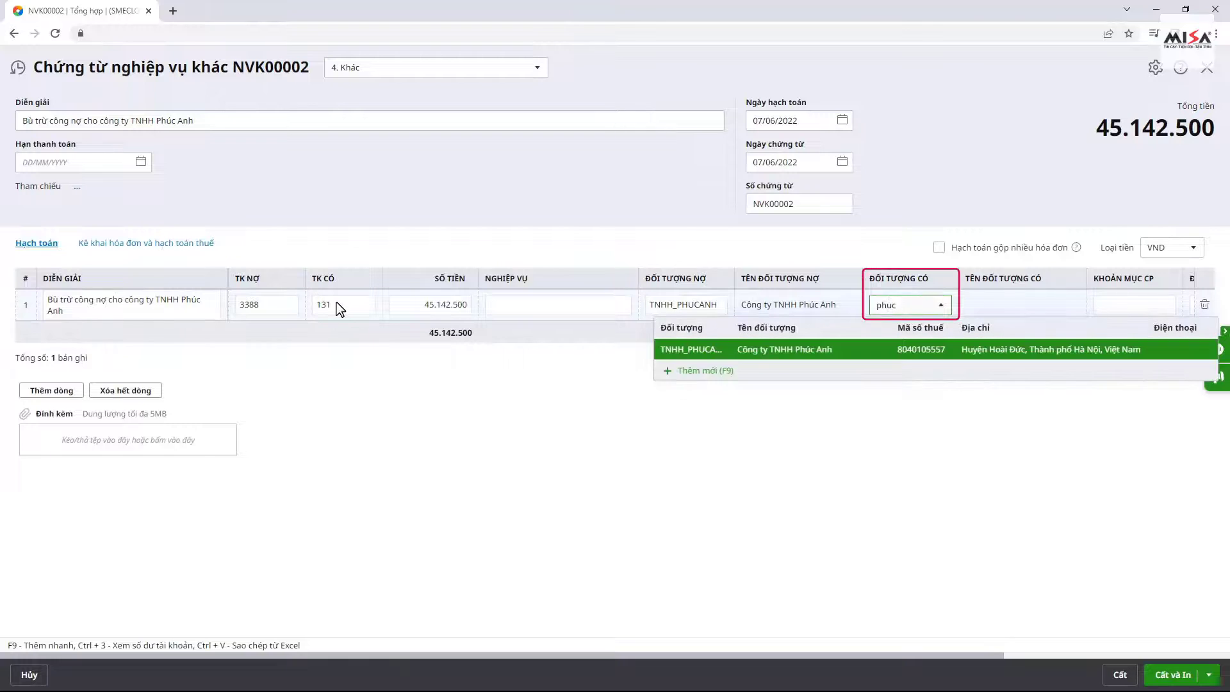
key("Tab")
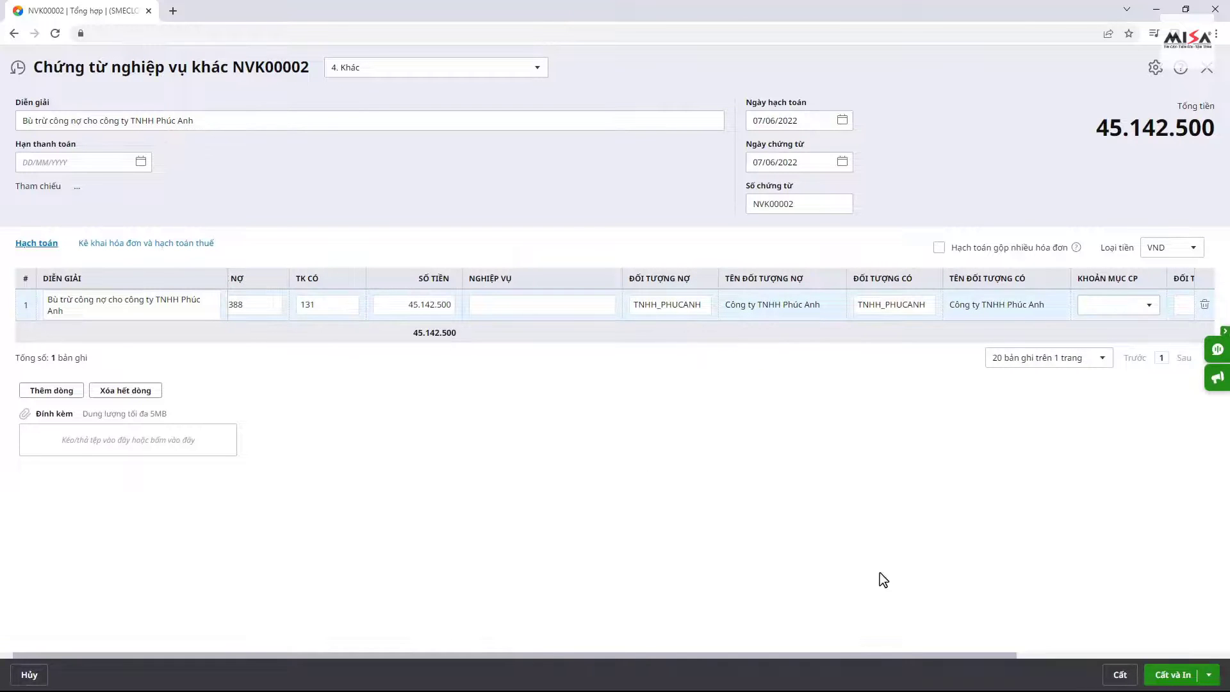
left_click(1118, 674)
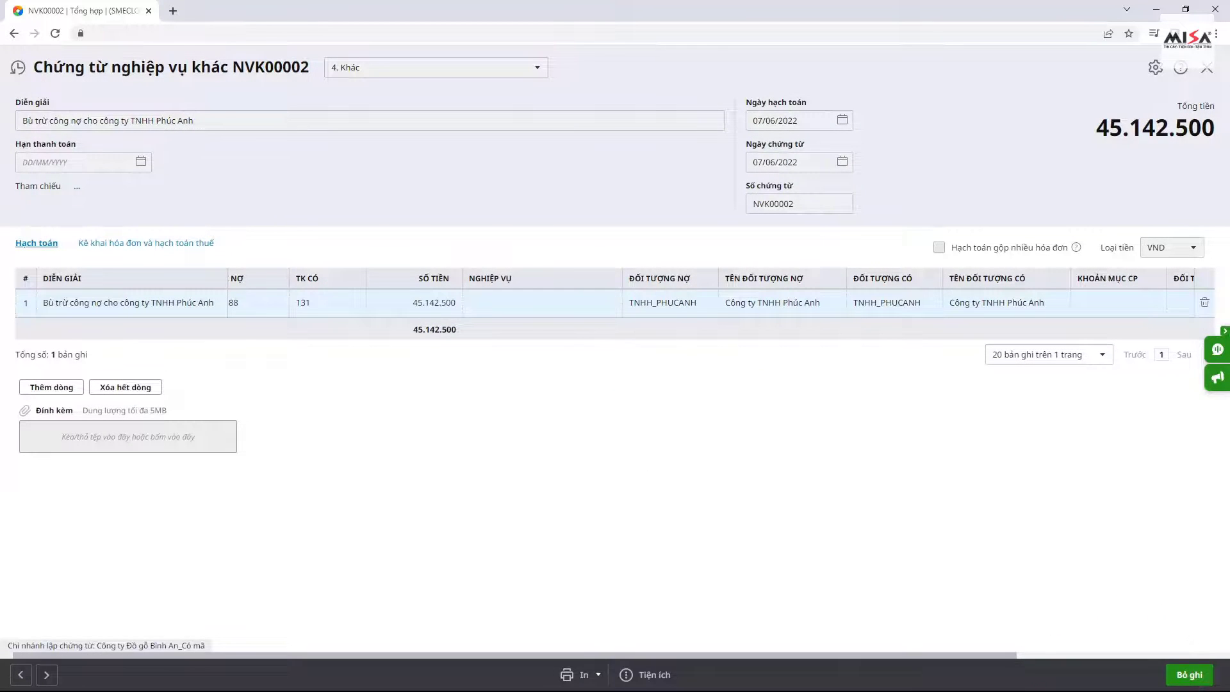